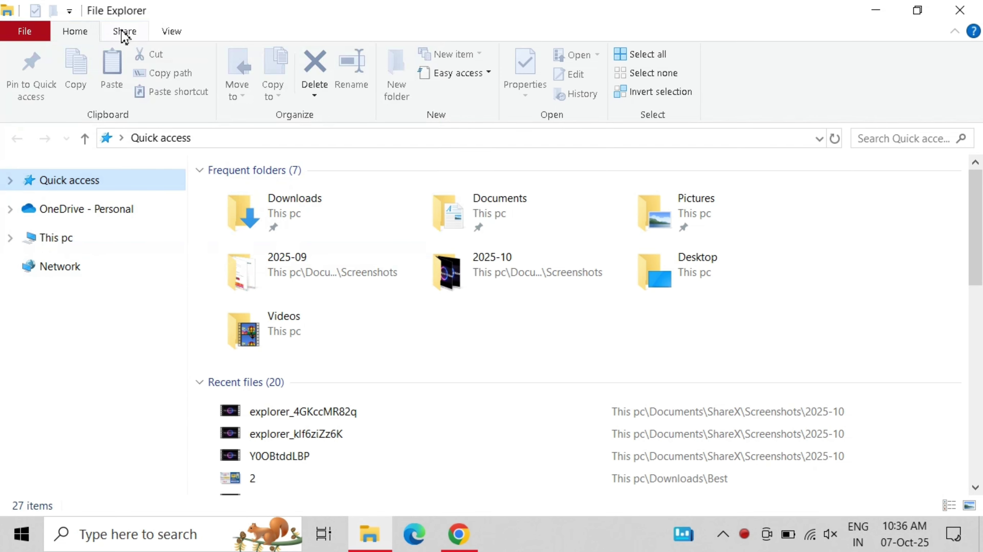
Review the sharing, view and home commands, plus the file options with the frequent places list.
left_click(125, 33)
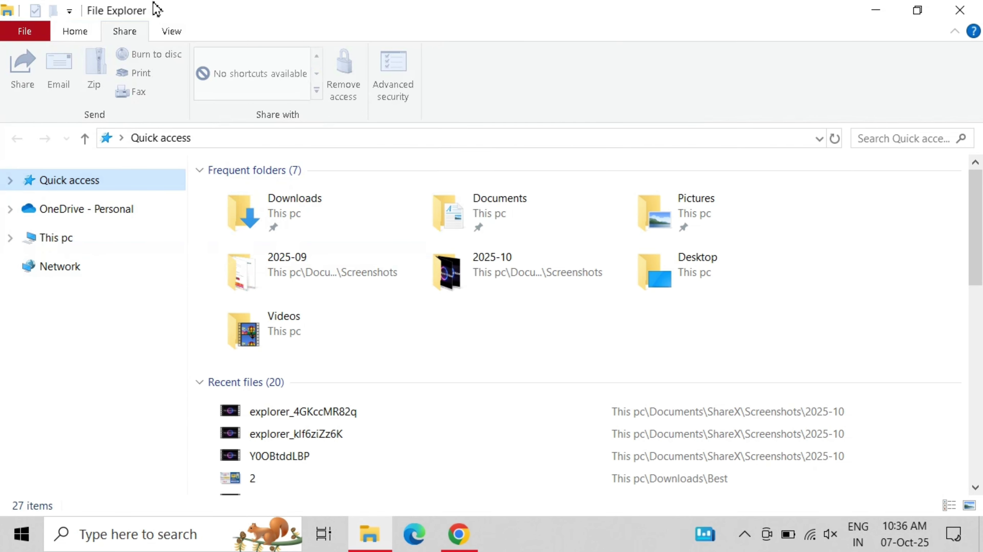
left_click(172, 35)
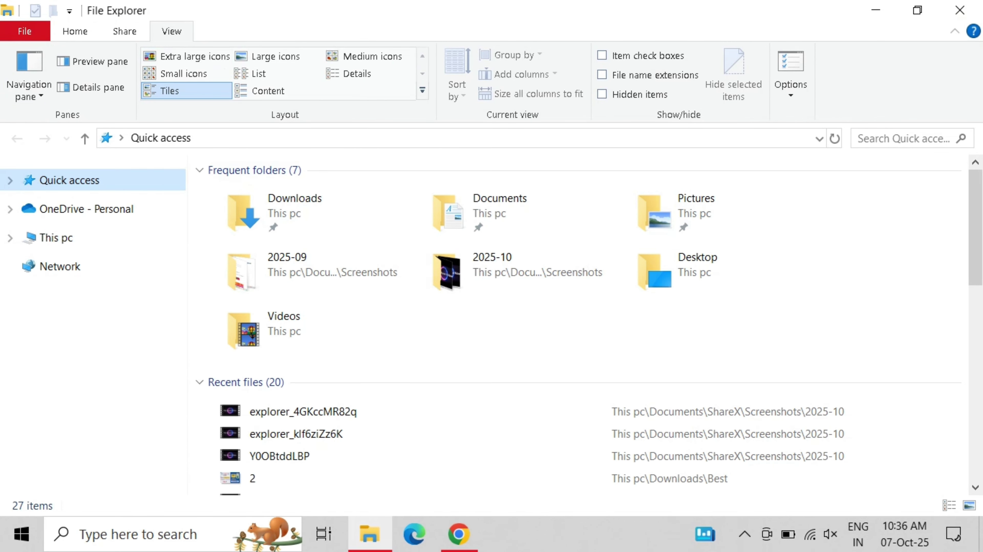
left_click(84, 36)
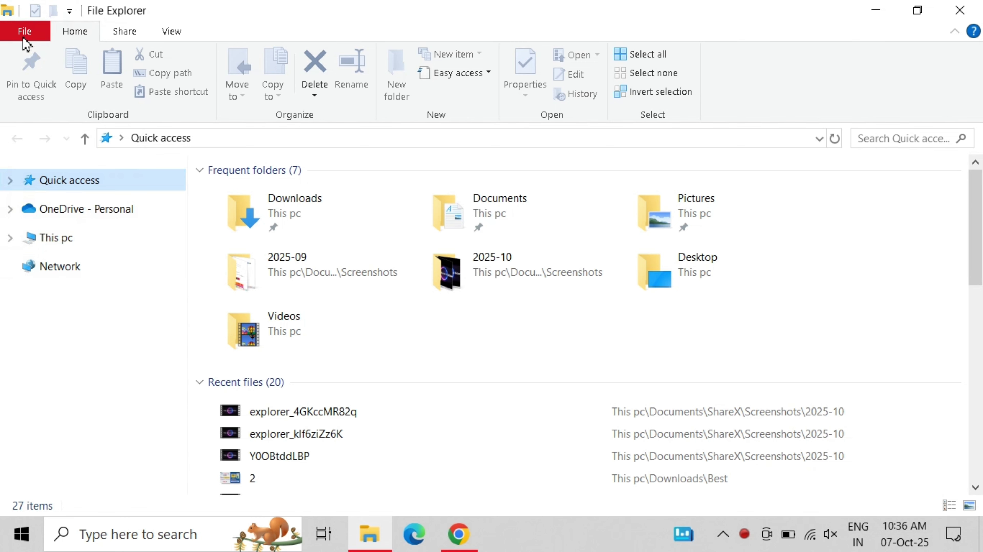
left_click(25, 33)
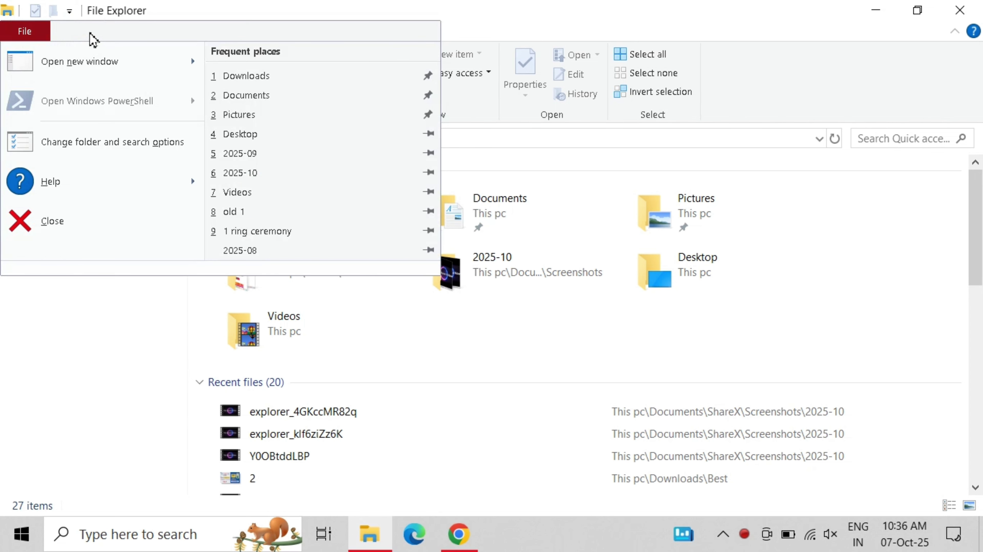
left_click(145, 354)
left_click(25, 32)
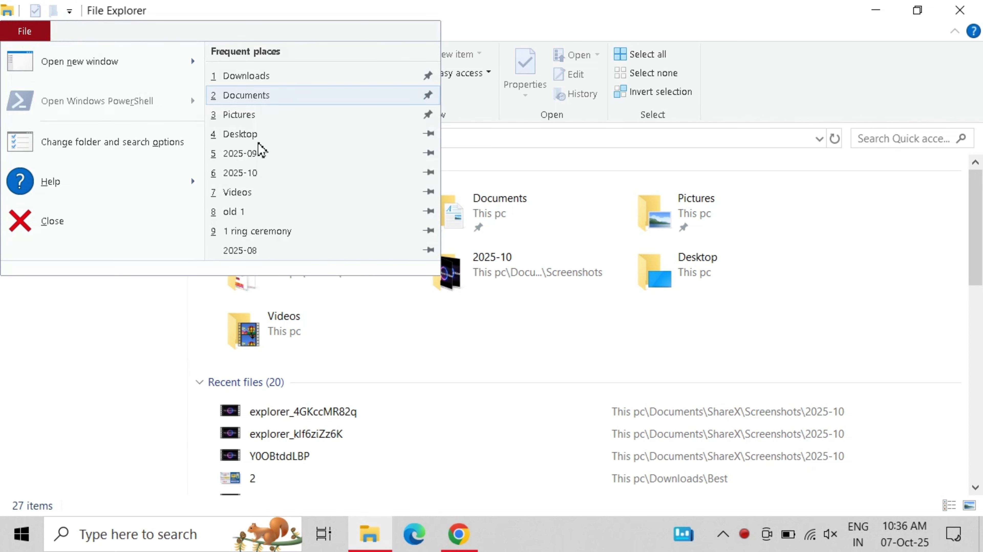
left_click(144, 353)
left_click(25, 31)
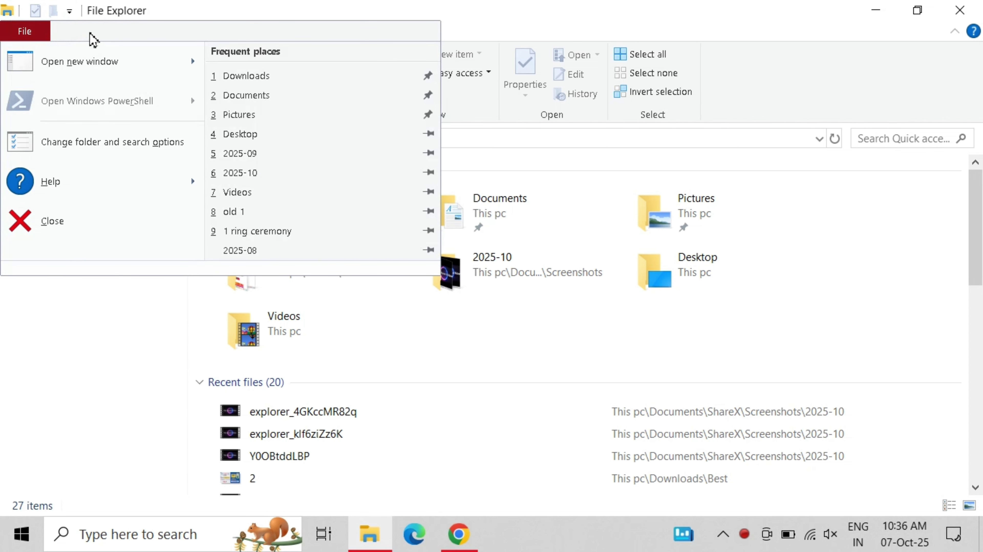
left_click(144, 358)
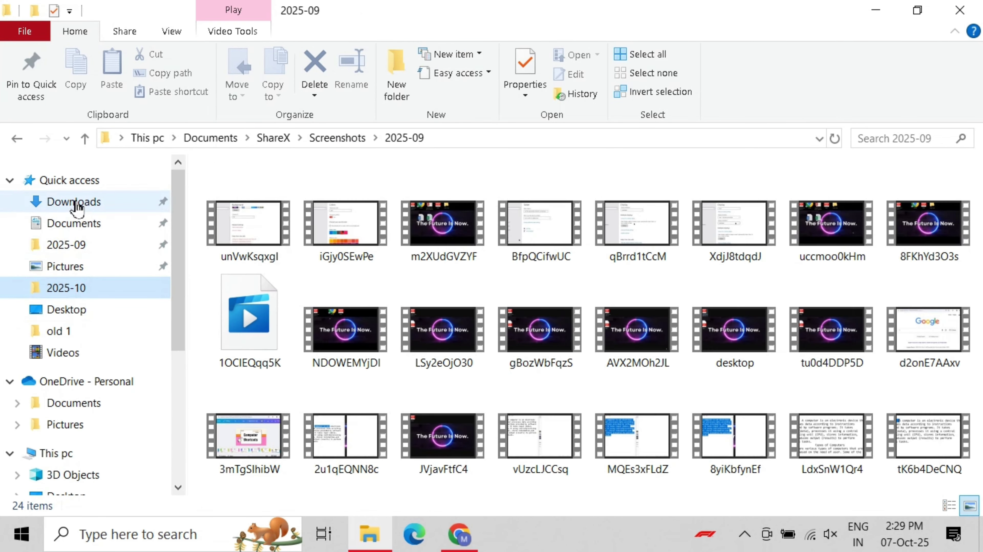
Browse the contents of the Downloads, Documents and Pictures folders, returning to Downloads.
left_click(76, 202)
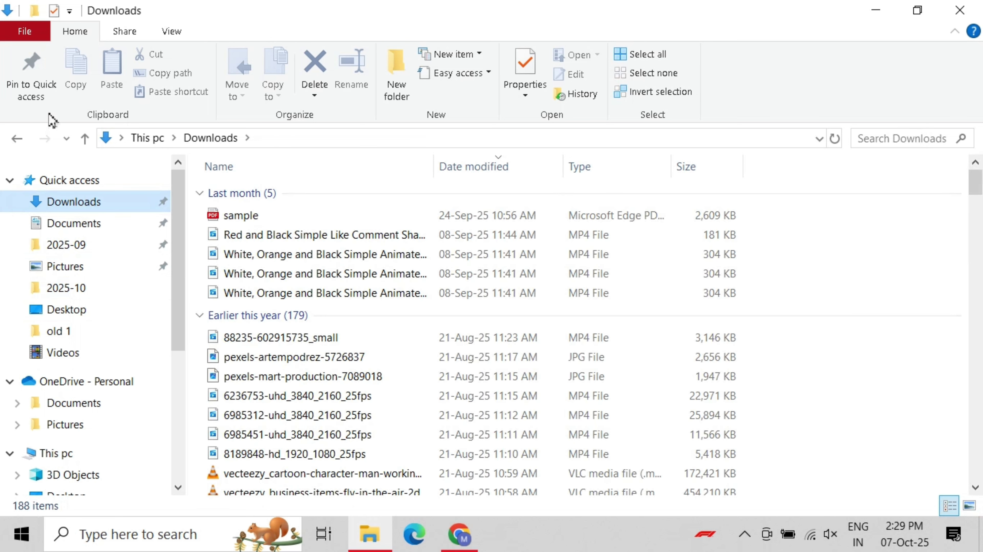
left_click(73, 225)
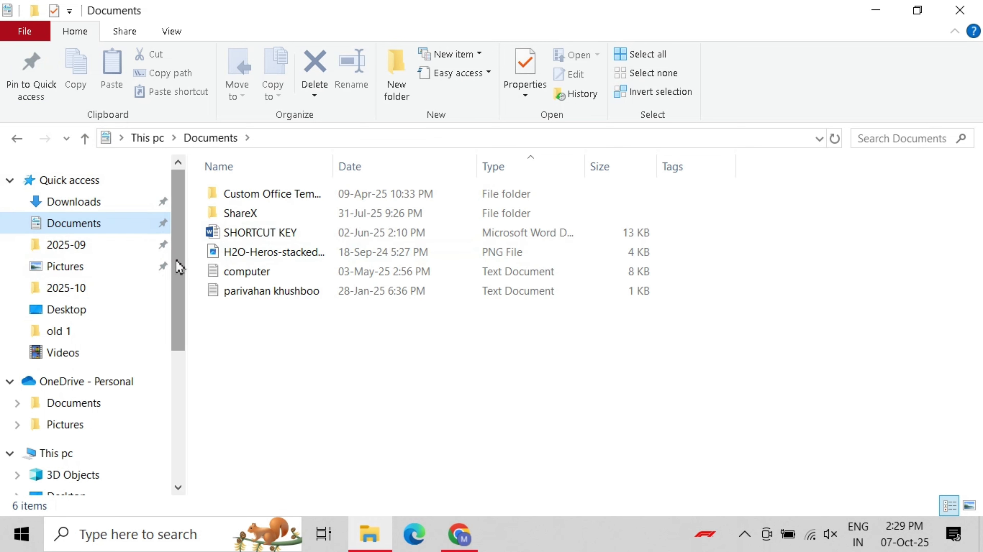
left_click(66, 266)
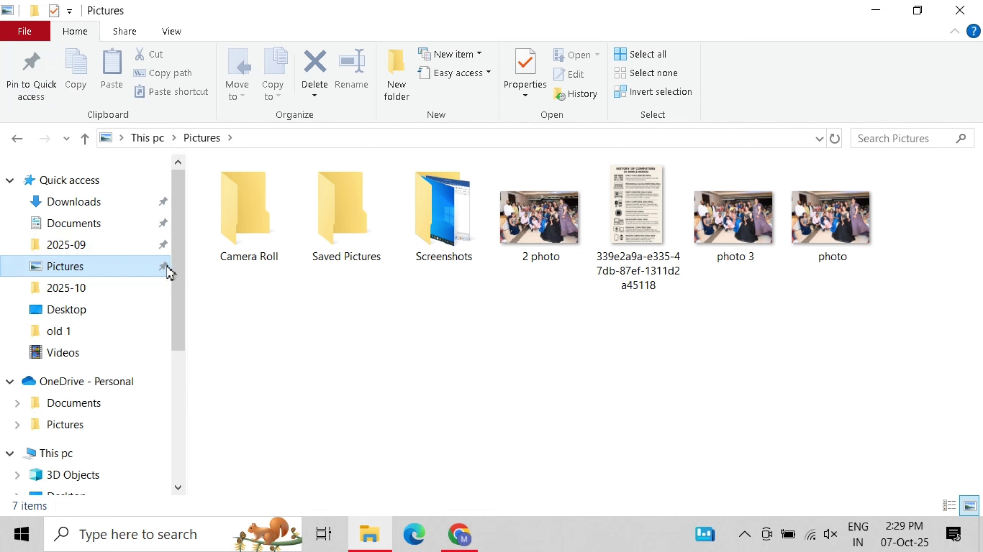
left_click(73, 201)
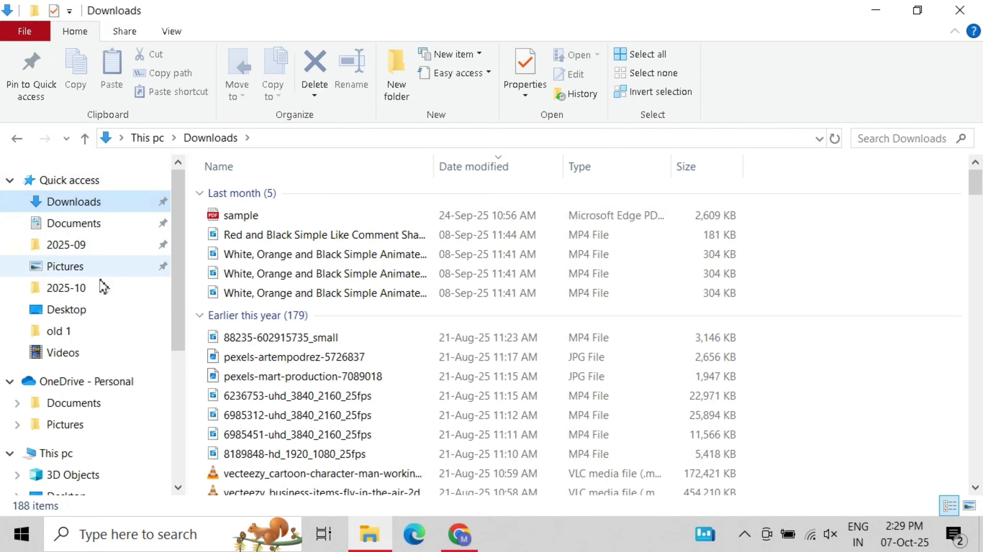
Pin the Desktop folder to Quick access and collapse the Quick access list.
left_click(79, 316)
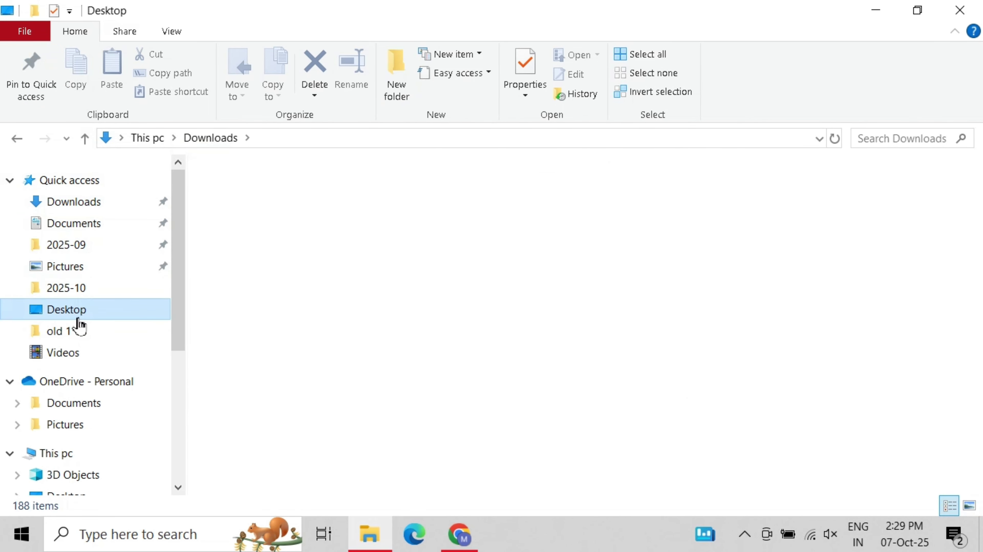
left_click(26, 86)
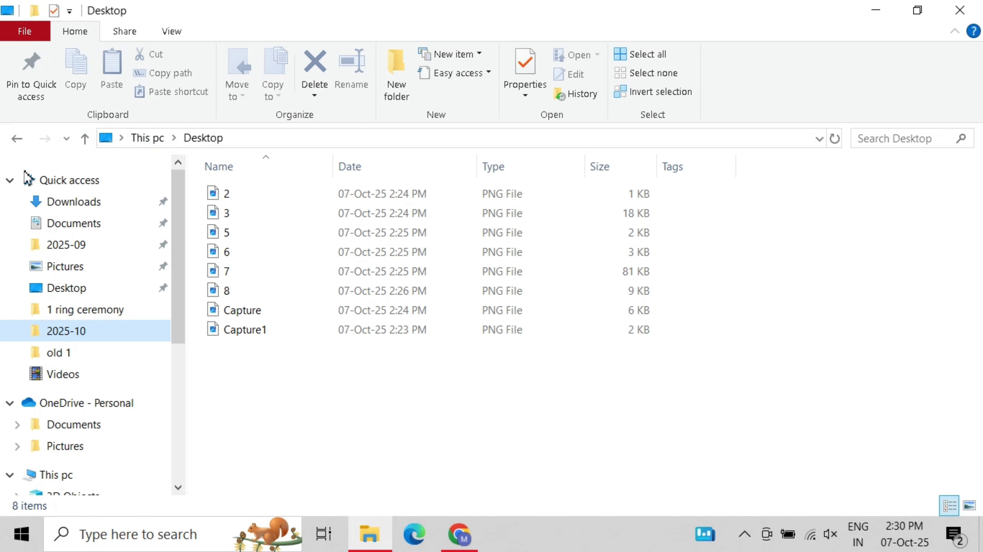
left_click(8, 182)
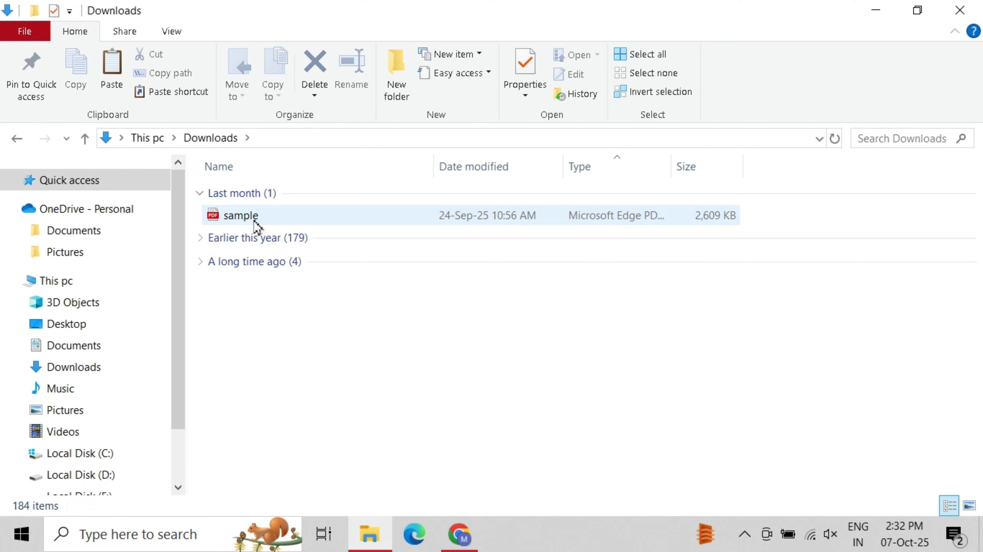
Copy the sample PDF and paste a duplicate of it into the Downloads folder.
left_click(254, 220)
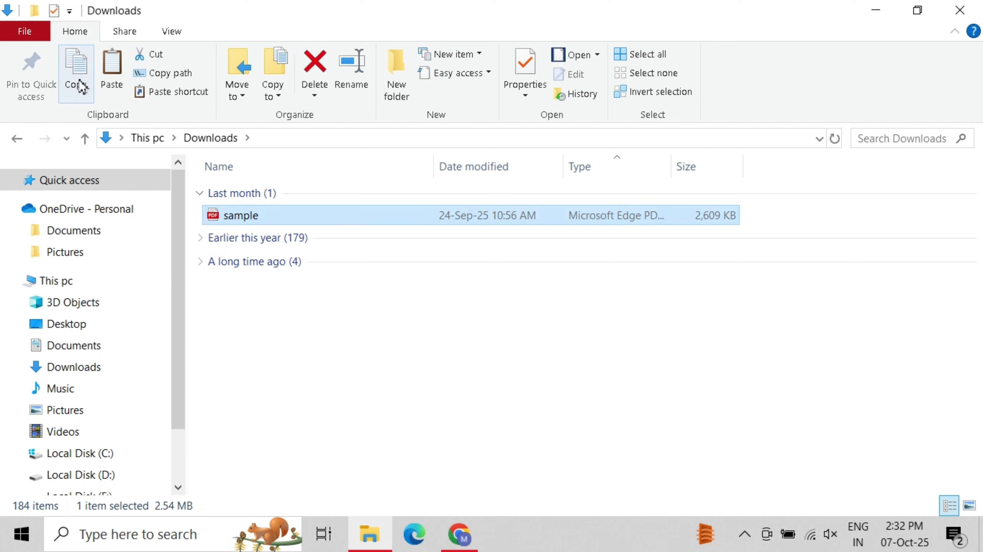
left_click(121, 80)
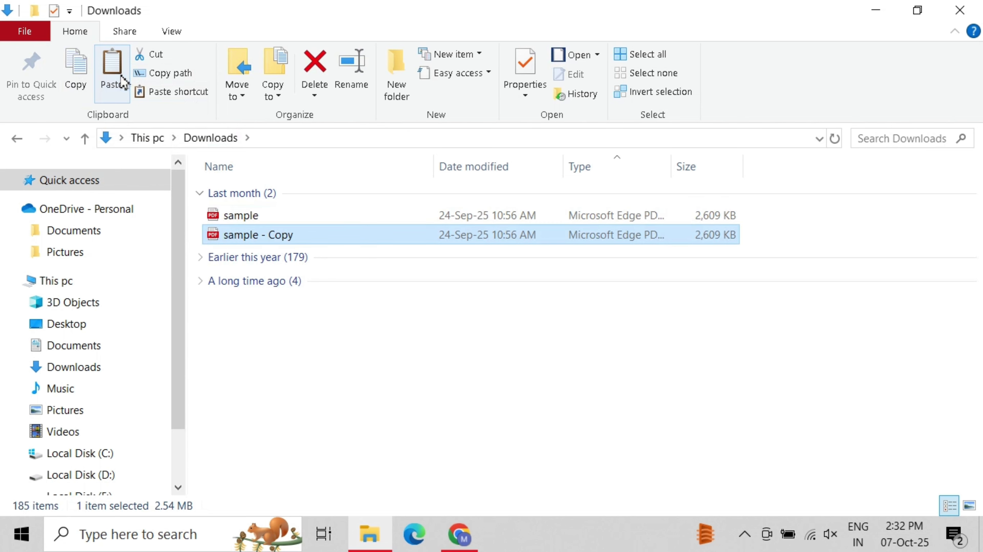
Cut the "sample - Copy" PDF, paste it back into the Downloads folder and clear the selection.
left_click(227, 240)
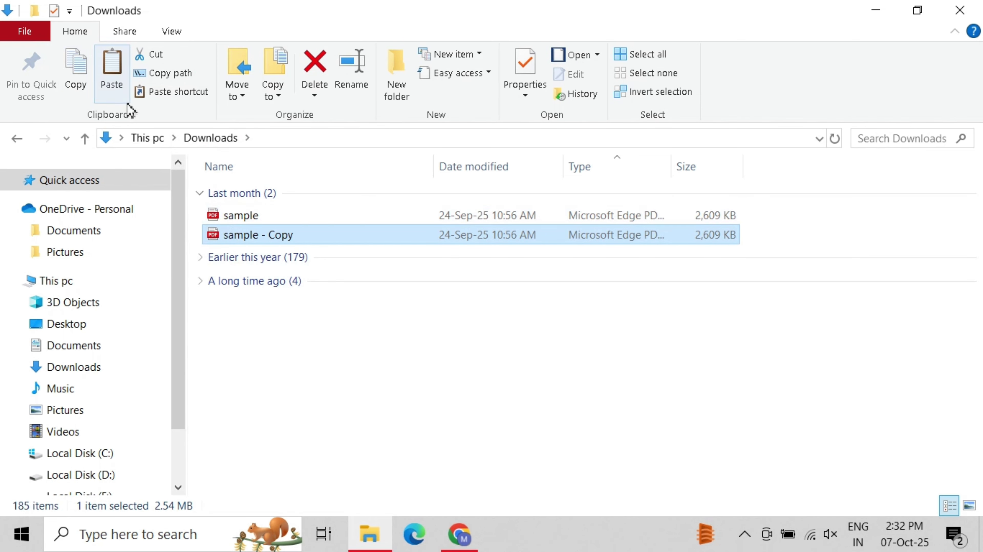
left_click(159, 56)
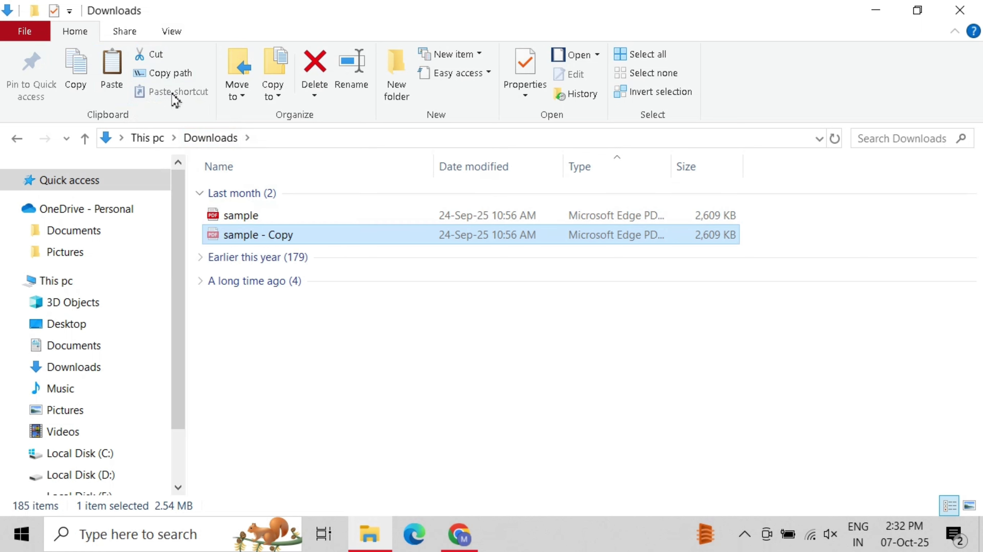
left_click(112, 87)
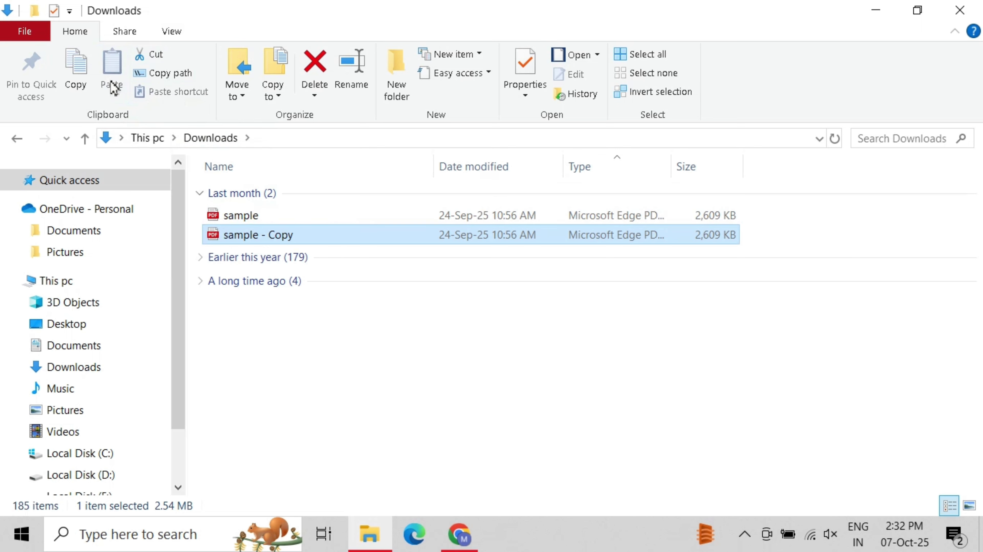
left_click(399, 203)
Move the original sample PDF from Downloads to the Pictures folder.
left_click(259, 215)
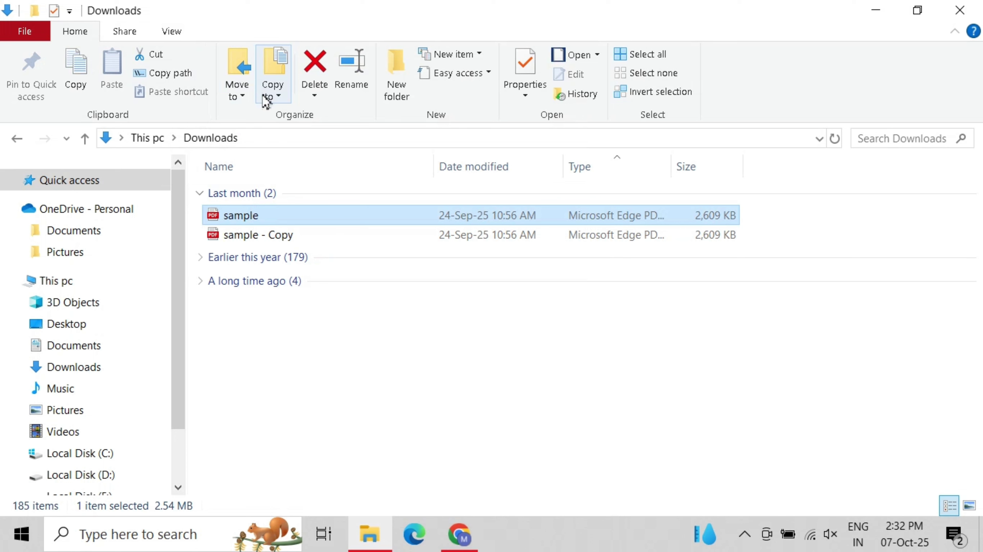
left_click(240, 101)
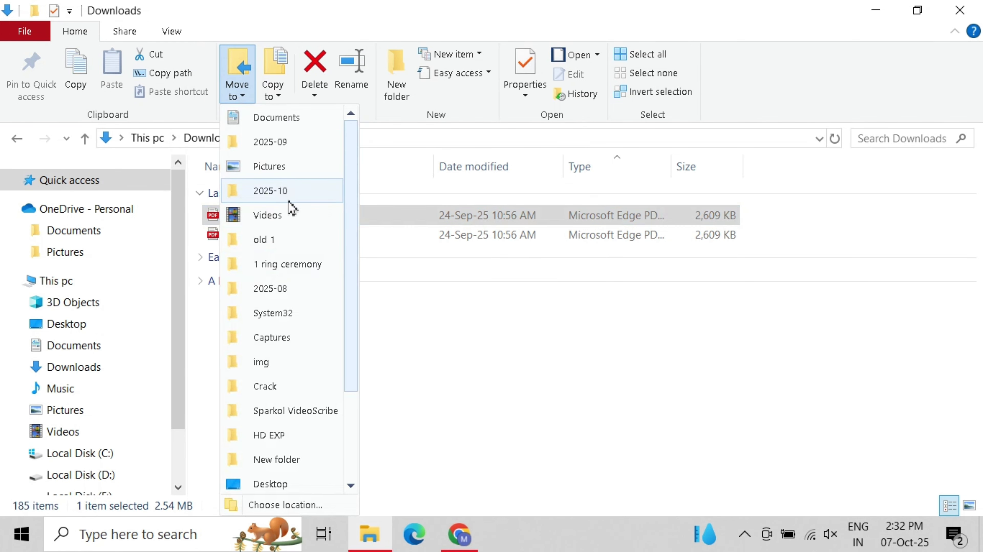
left_click(290, 170)
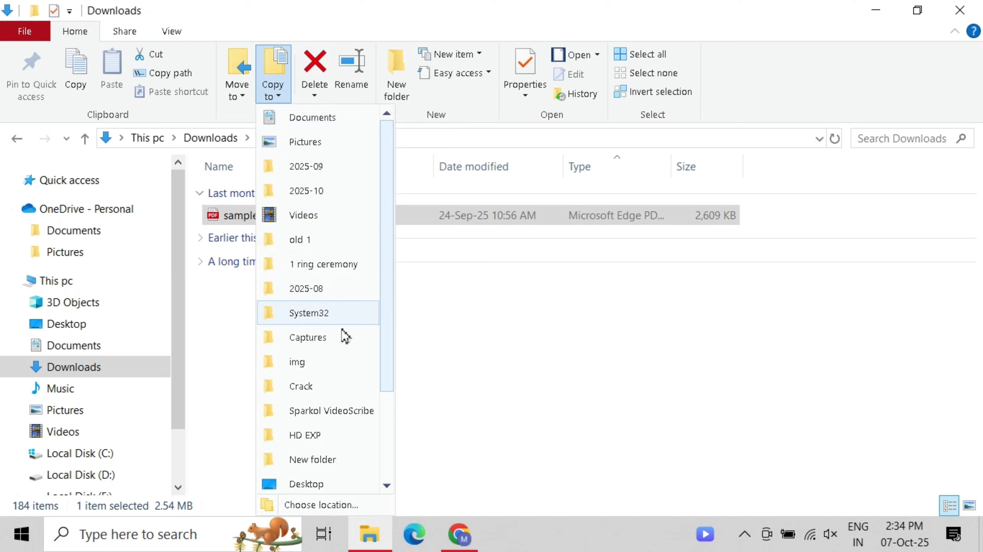
left_click_drag(384, 385, 390, 455)
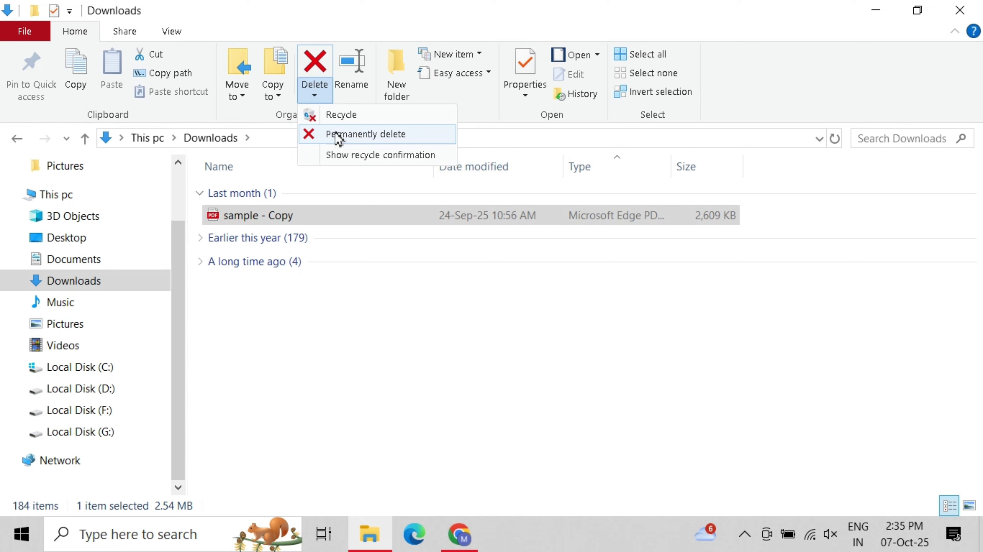
Rename the "sample - Copy" PDF as 4.
left_click(352, 77)
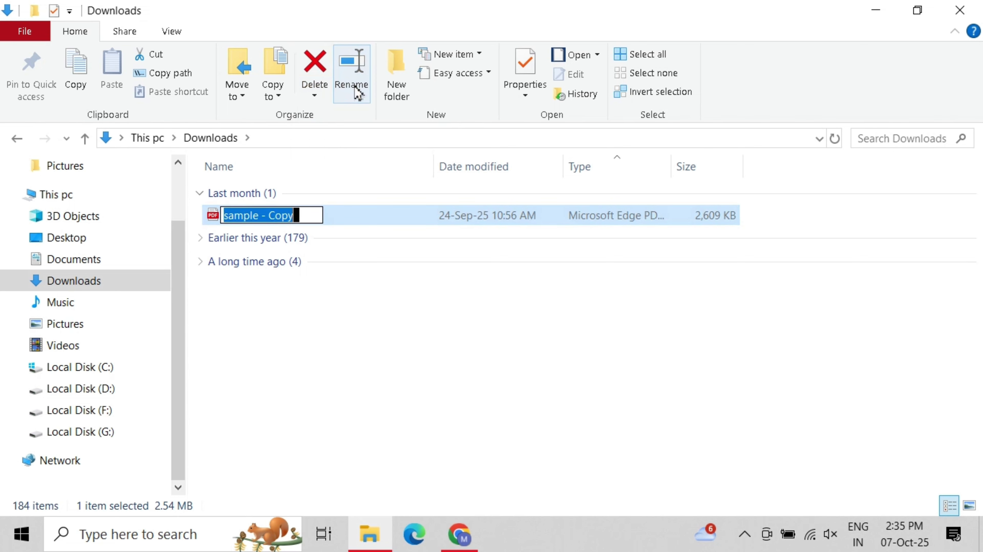
type("4")
key("Return")
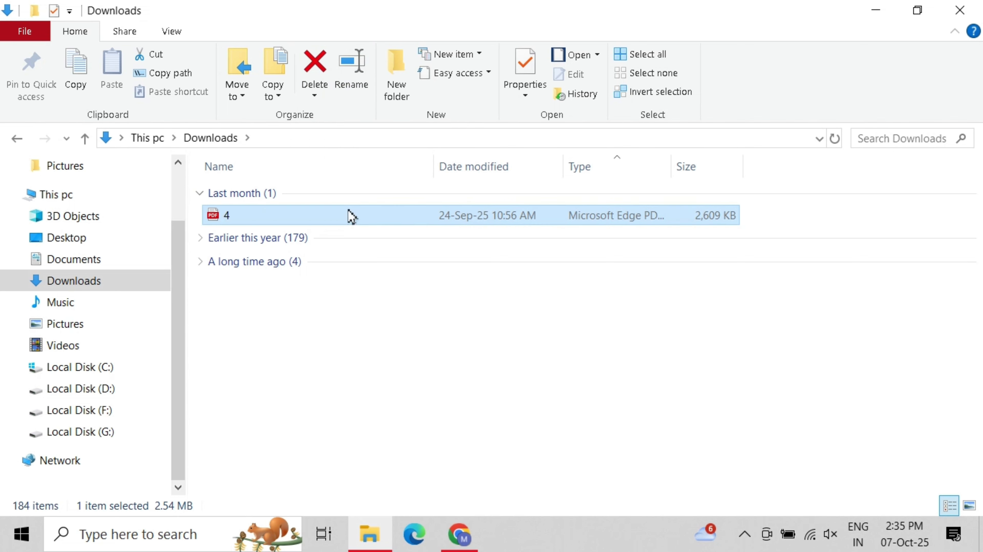
Create a new folder named 1 in Downloads.
left_click(398, 85)
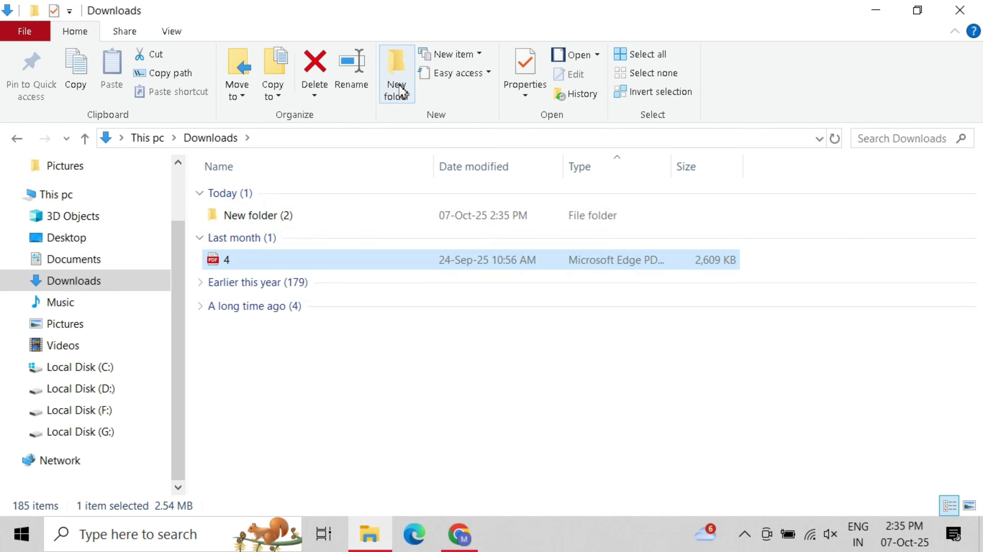
type("1")
key("Return")
Create a new Microsoft Access Database in Downloads, keeping its default name.
left_click(481, 56)
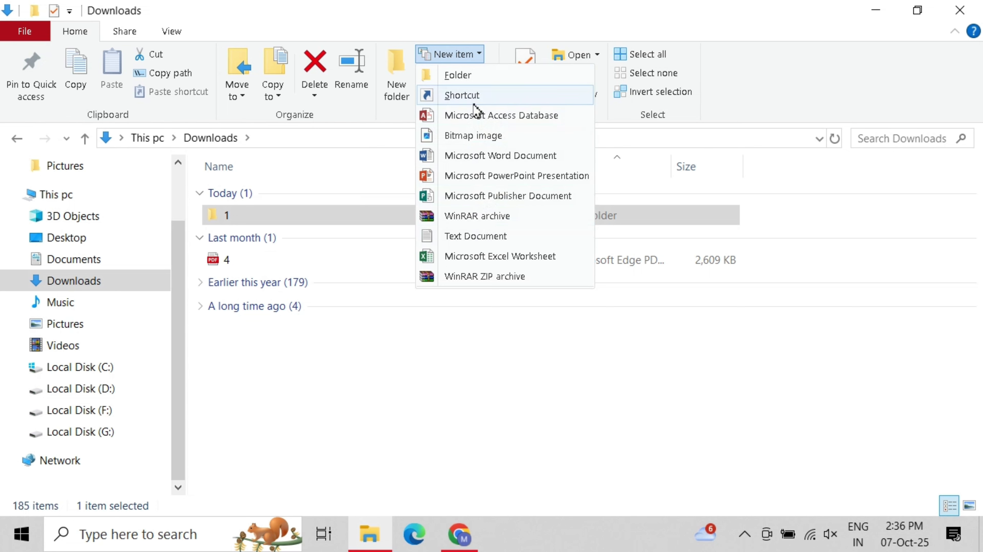
left_click(472, 117)
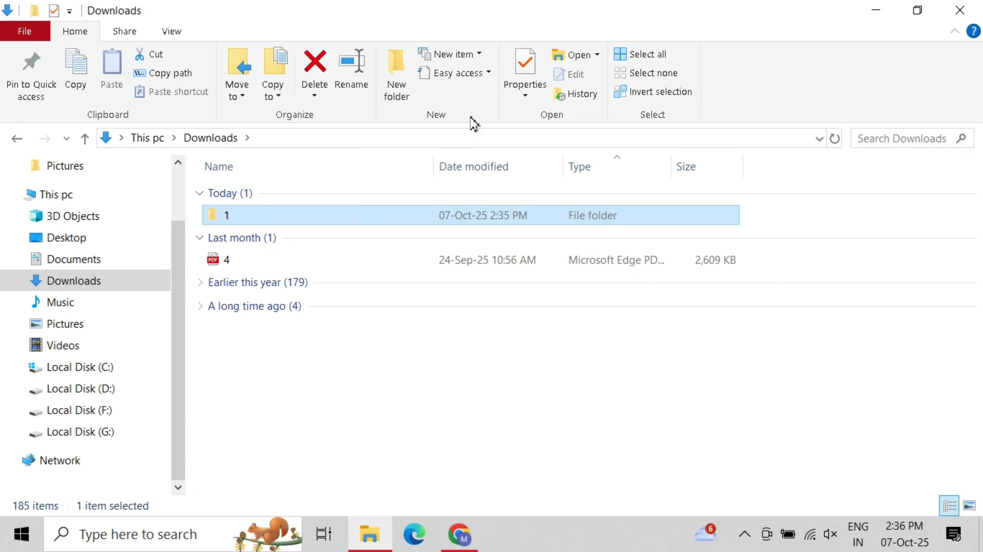
left_click(461, 235)
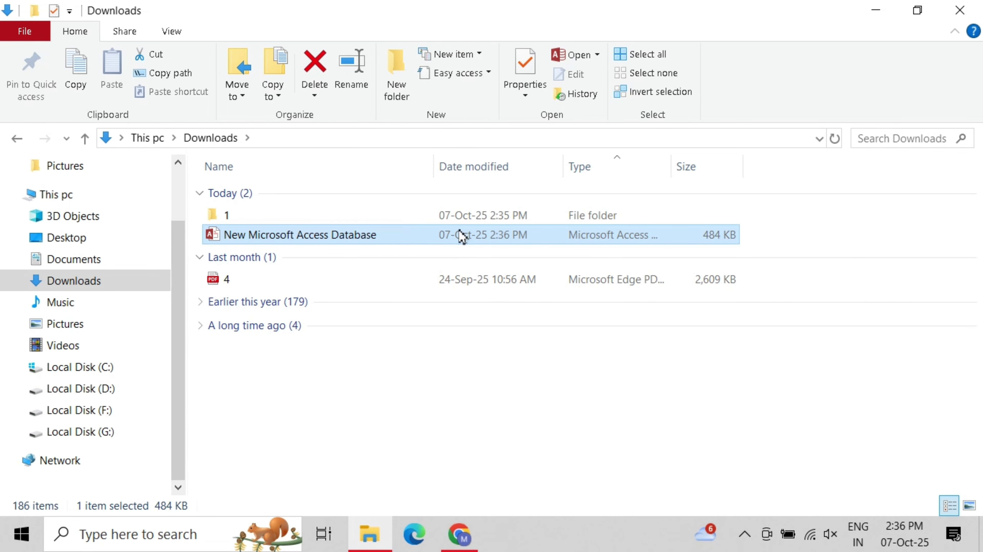
left_click(483, 56)
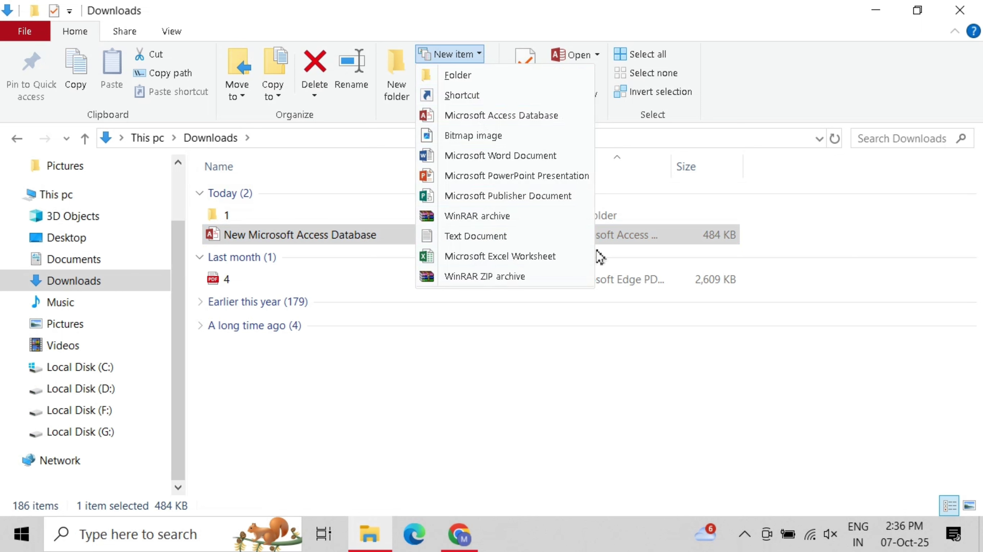
left_click(581, 340)
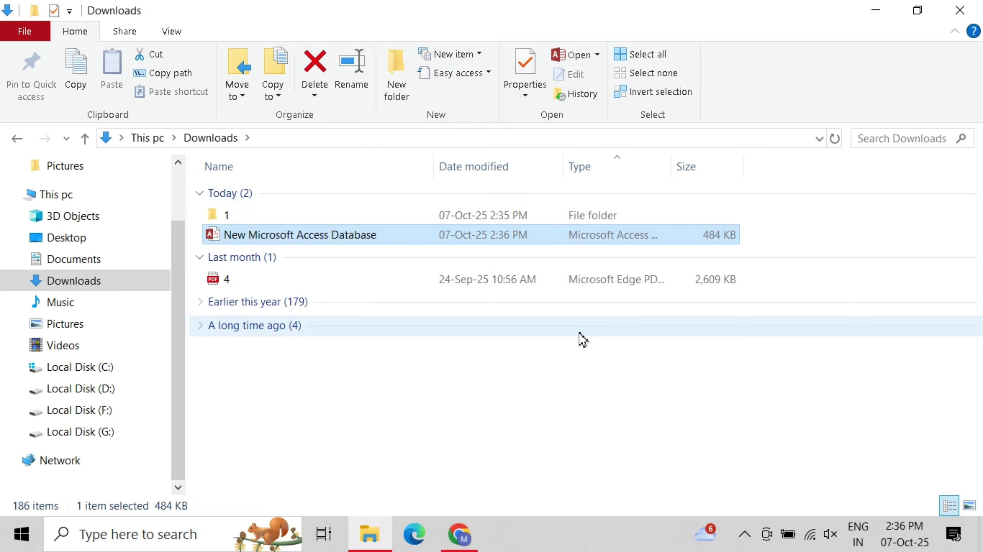
left_click(489, 74)
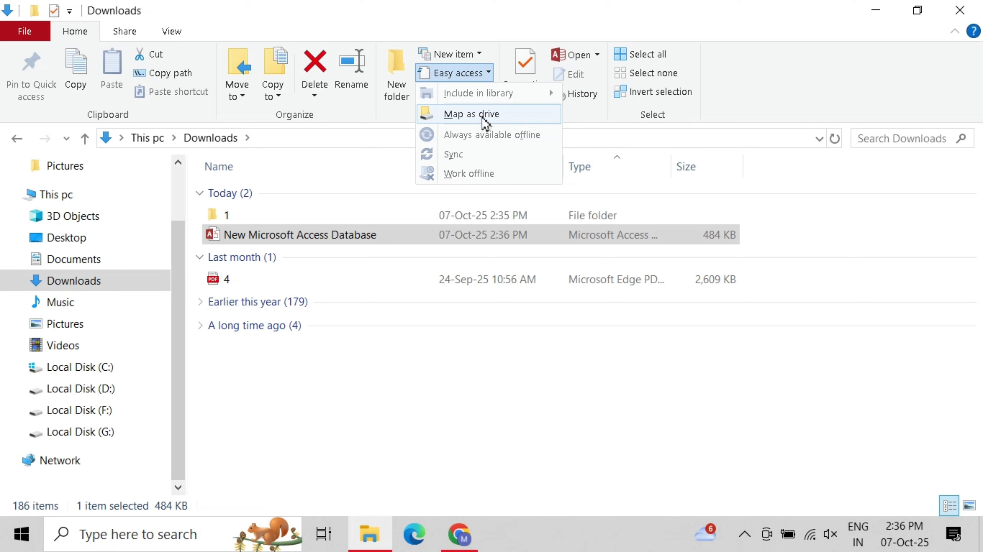
left_click(280, 229)
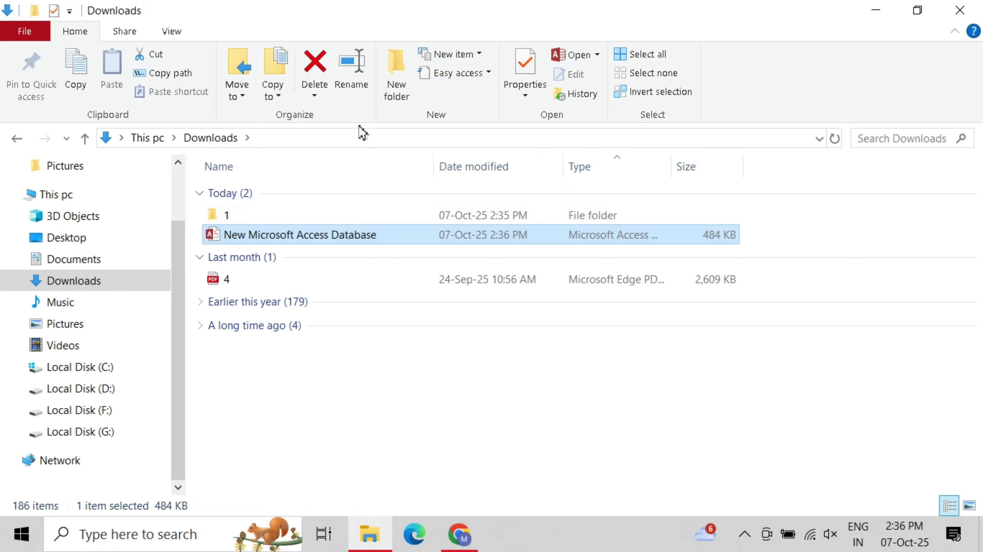
Select folder 1 in Downloads and view its Easy access options.
left_click(298, 204)
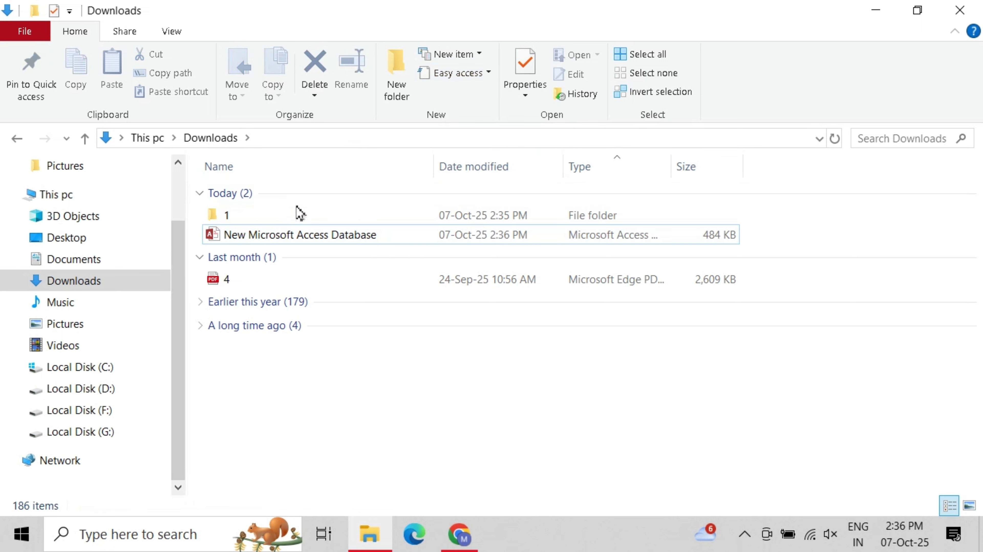
left_click(293, 222)
left_click(488, 74)
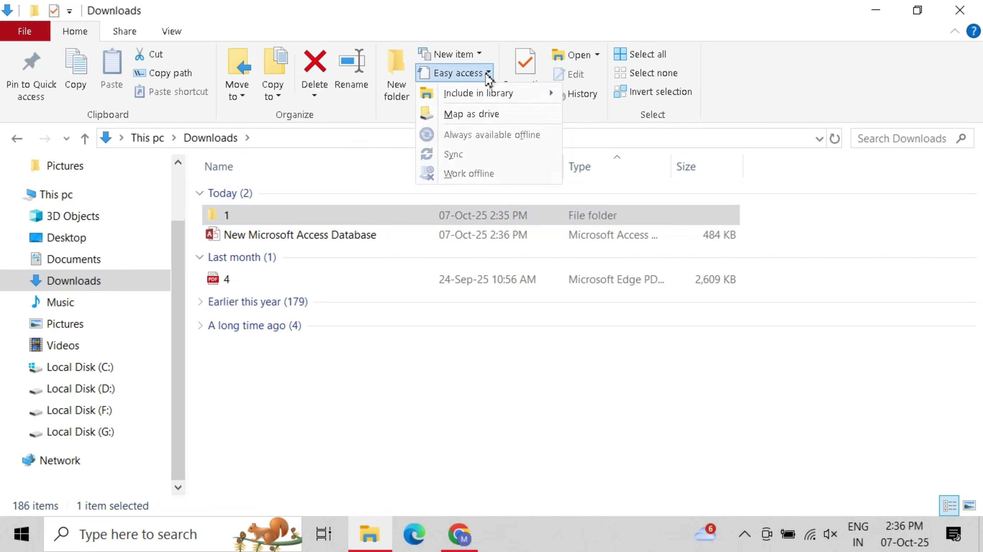
left_click(386, 154)
Examine the size, location and type in the Downloads folder's properties, then close them.
left_click(526, 99)
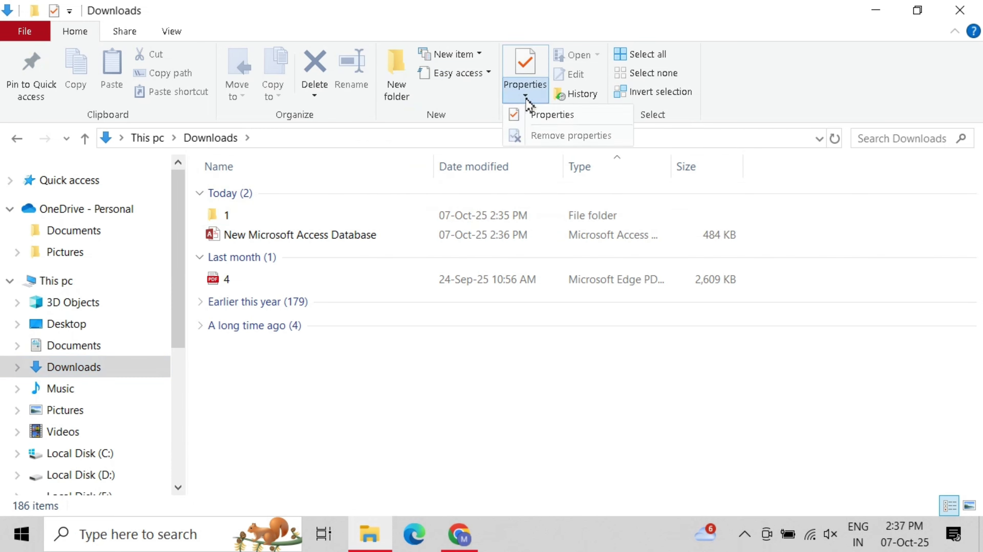
left_click(300, 220)
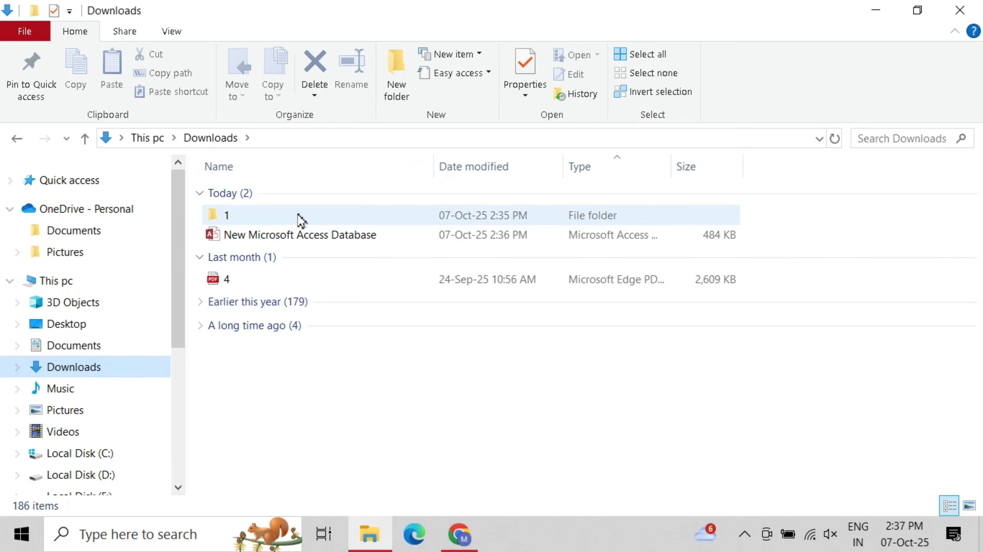
left_click(526, 97)
left_click(533, 114)
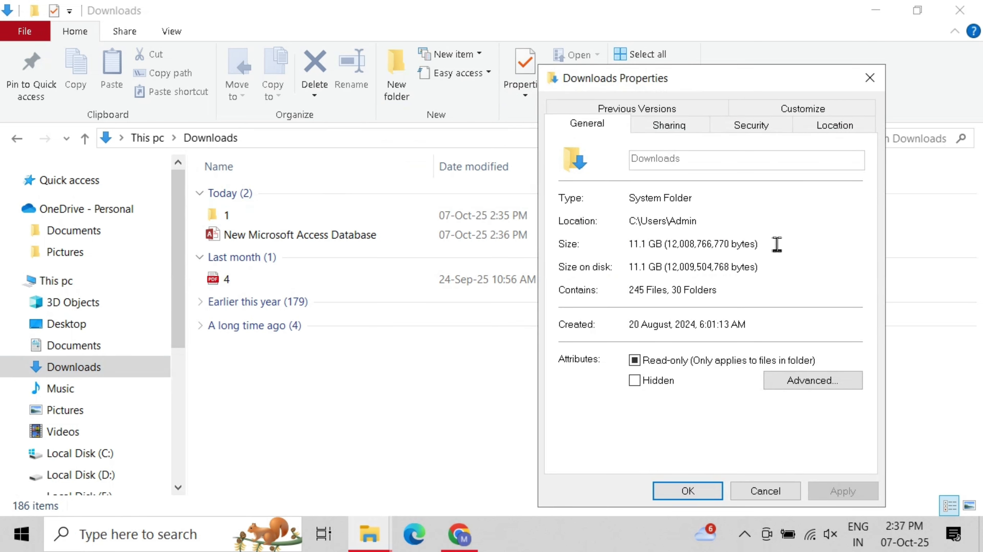
left_click_drag(633, 243, 729, 244)
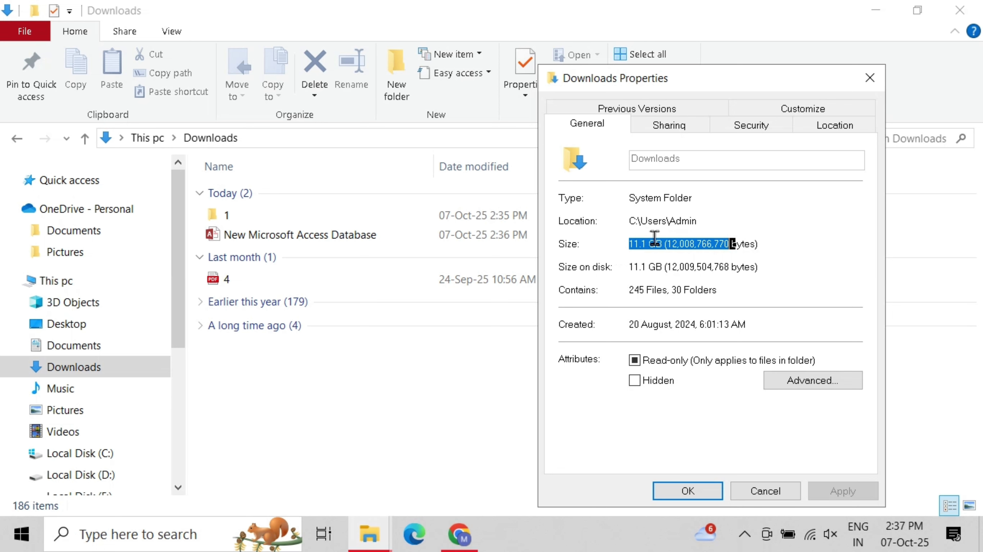
left_click_drag(631, 224, 685, 220)
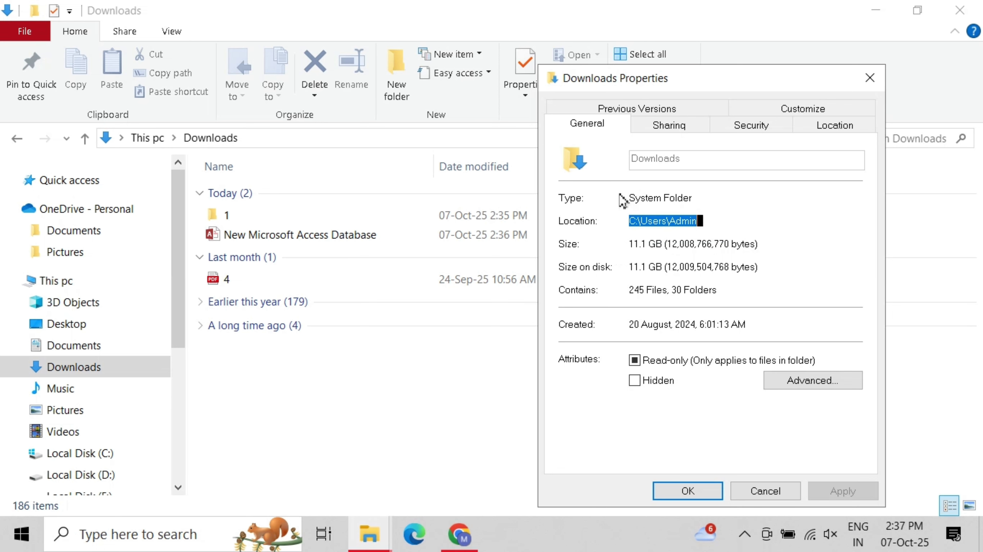
left_click_drag(629, 197, 724, 197)
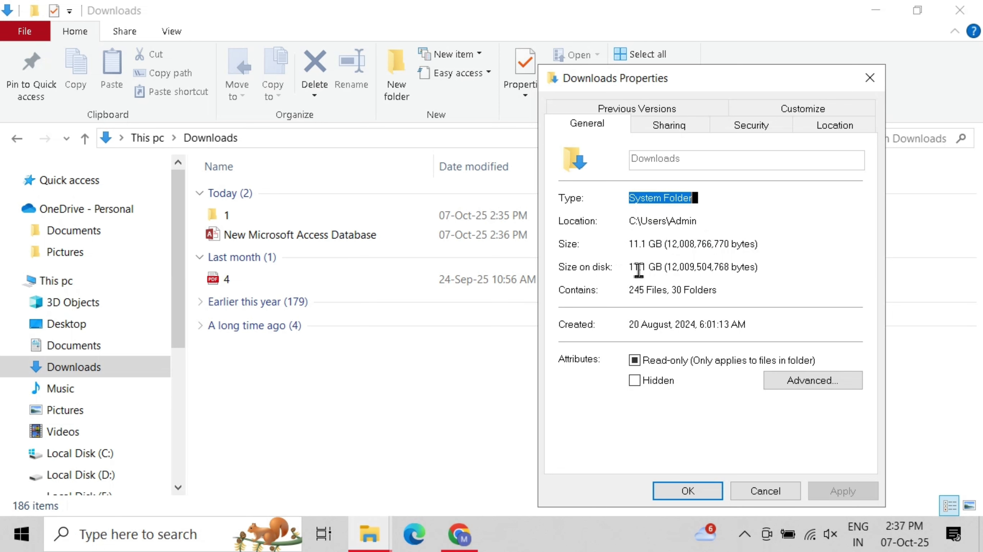
key("Escape")
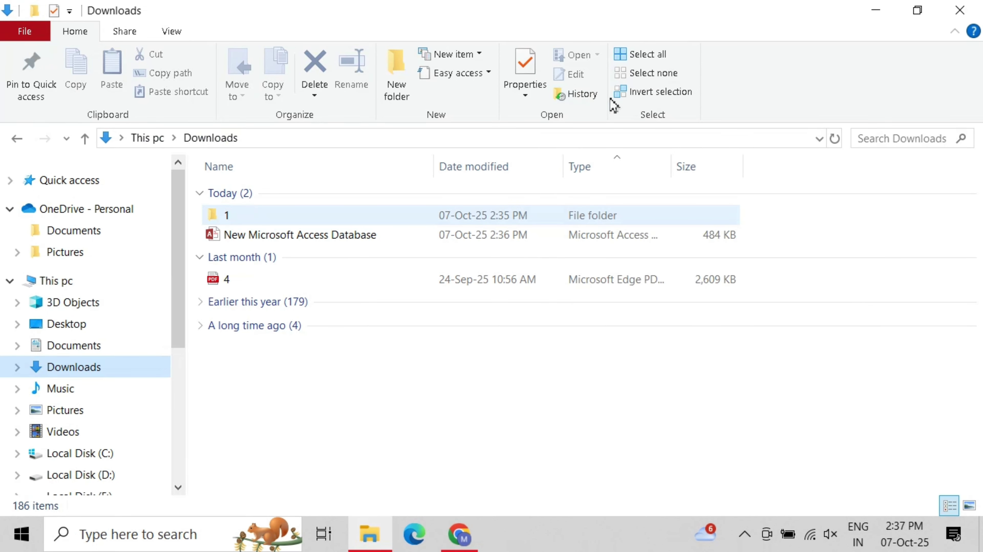
Select all items in Downloads, clear the selection, and invert the selection twice.
left_click(653, 62)
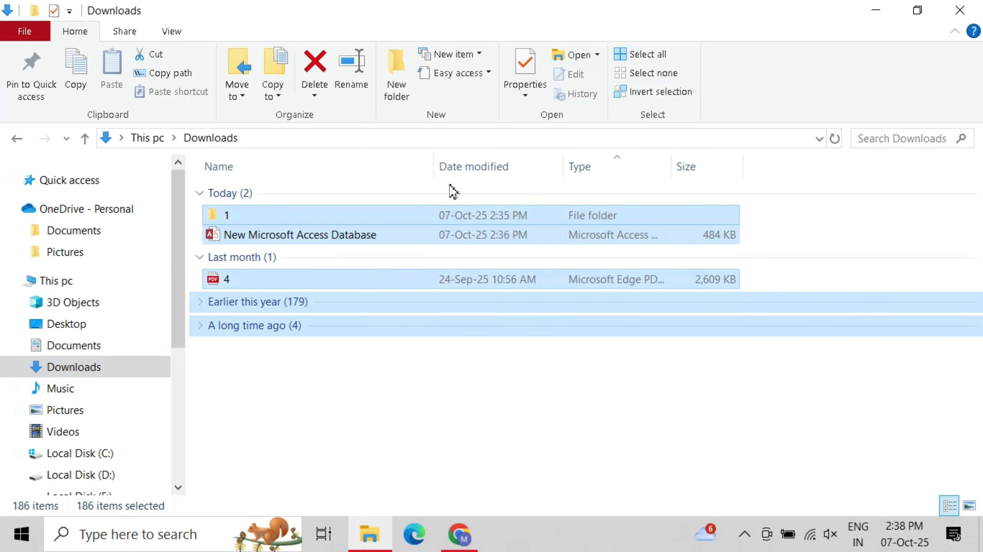
left_click(636, 74)
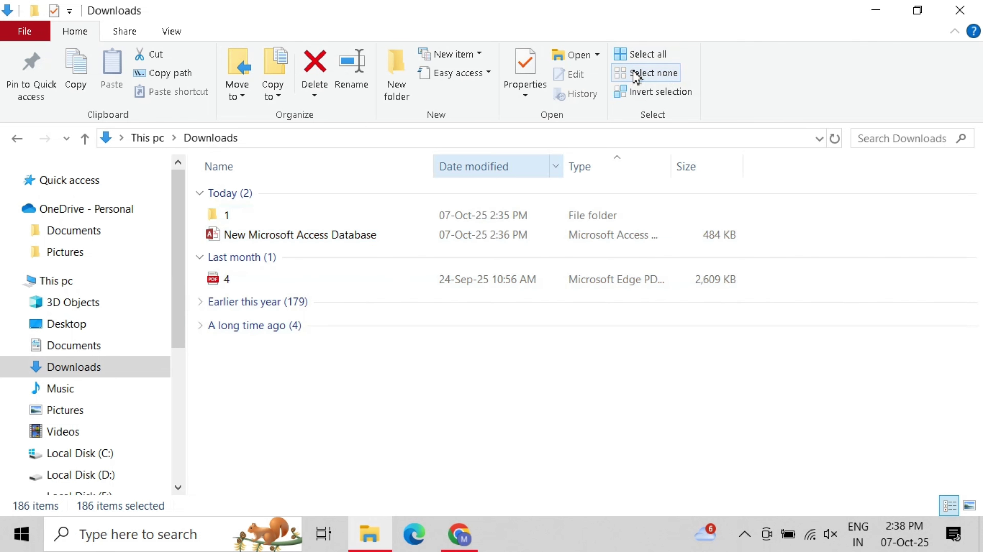
left_click(636, 93)
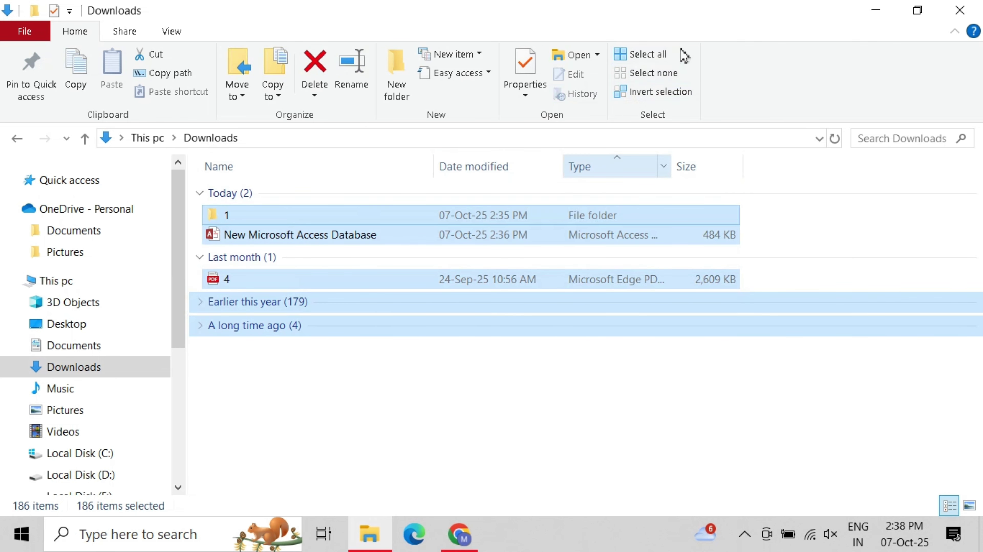
left_click(673, 92)
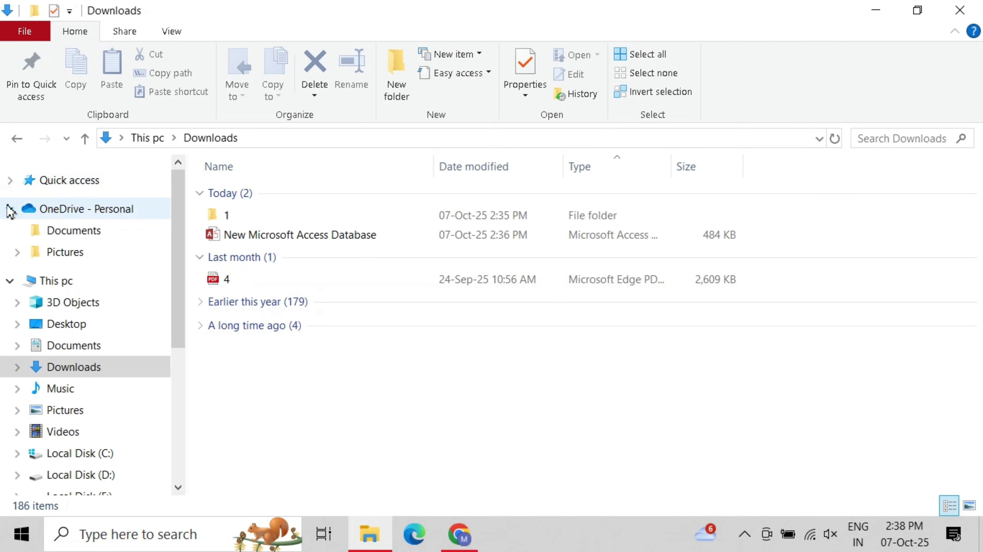
Collapse the OneDrive - Personal branch and toggle the This pc branch in the navigation tree.
left_click(9, 210)
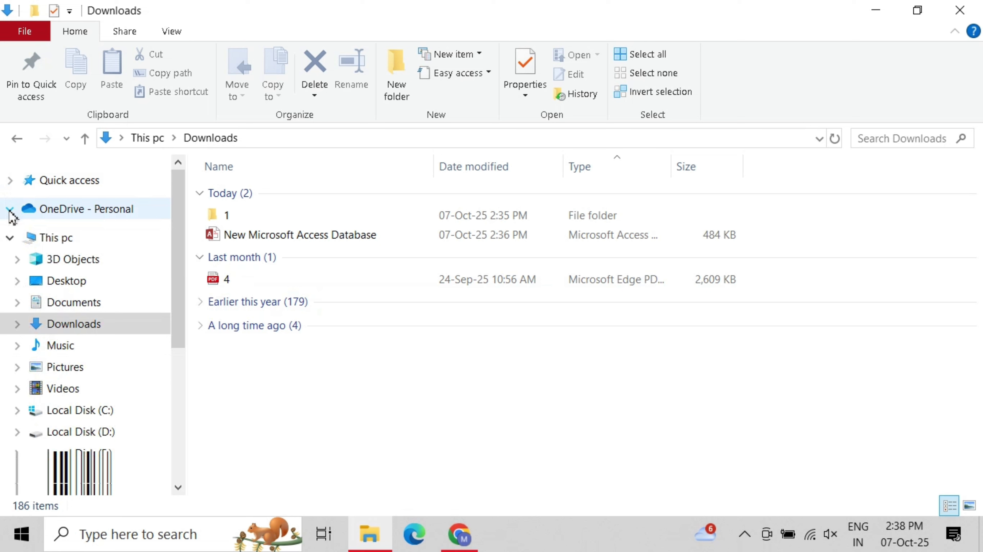
left_click(13, 239)
left_click(18, 264)
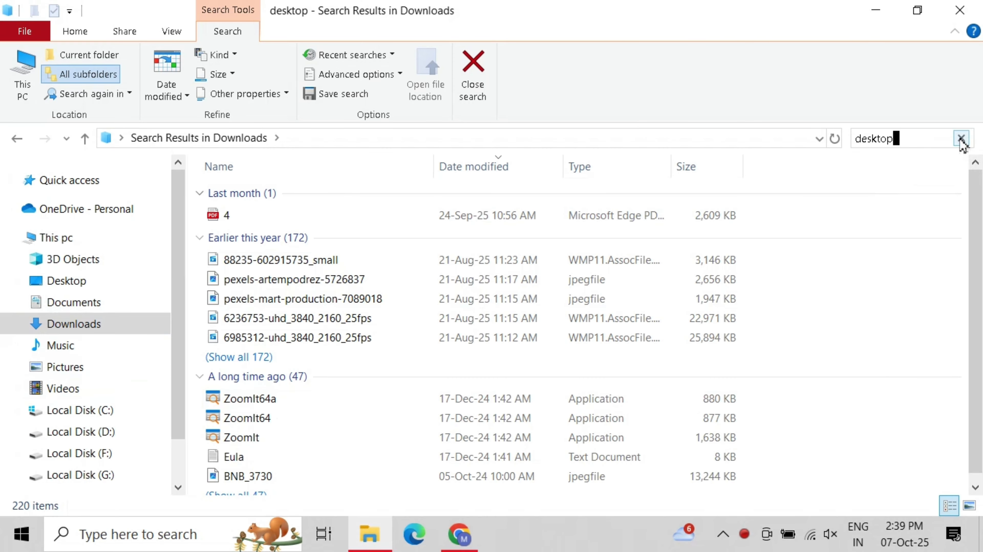
Replace the search term in Downloads with 4, and open Local Disk (C:).
left_click(958, 136)
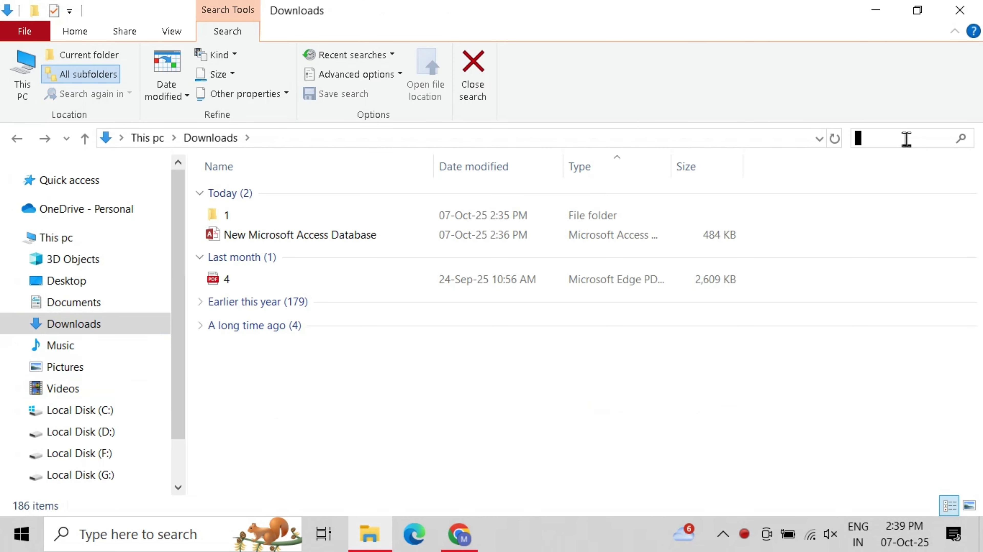
type("4")
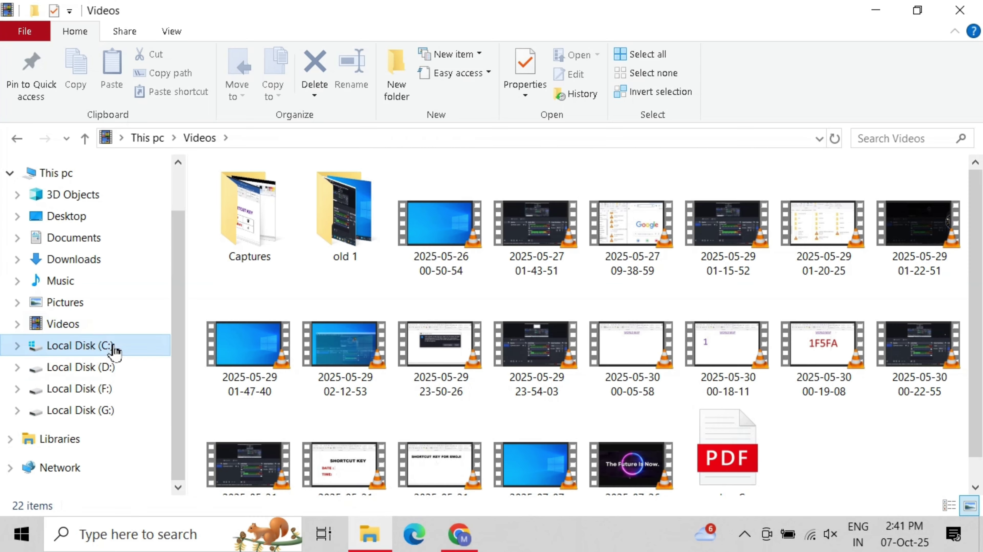
left_click(115, 345)
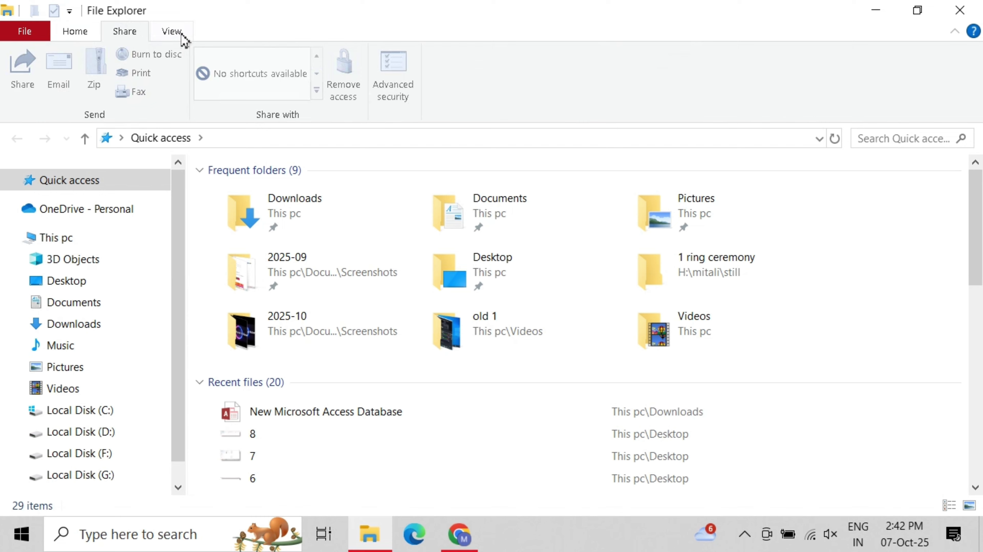
Open the Desktop folder with the view options shown and preview file 3.
left_click(474, 50)
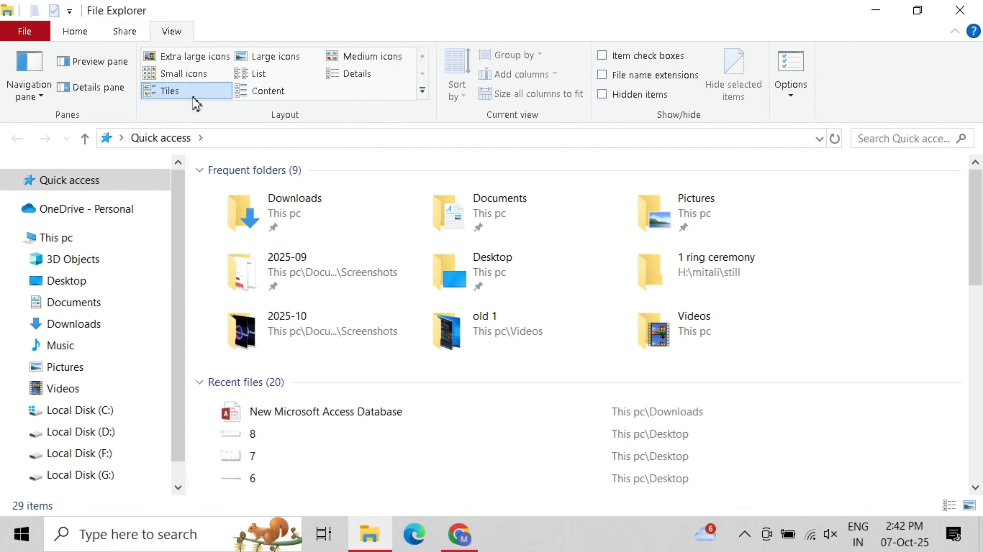
left_click(88, 286)
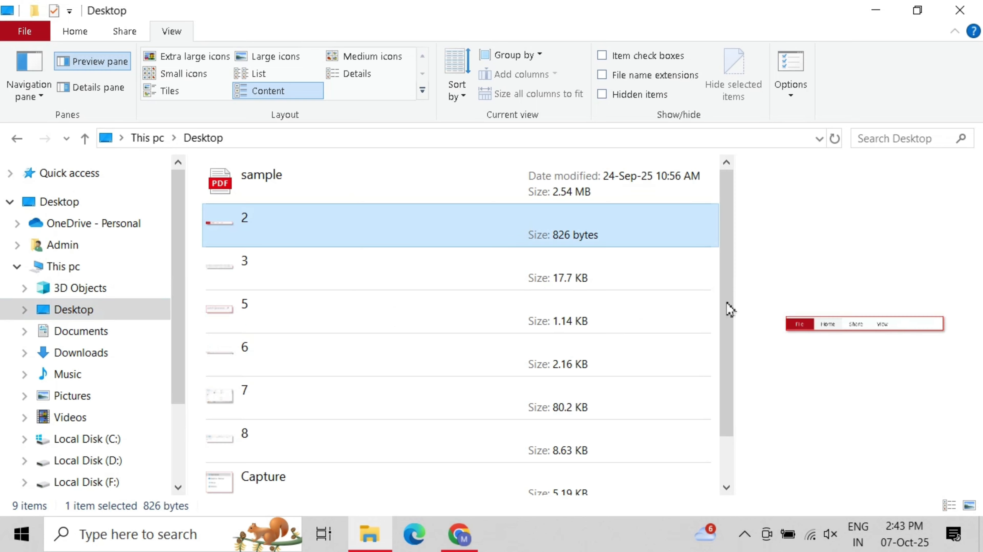
left_click(503, 283)
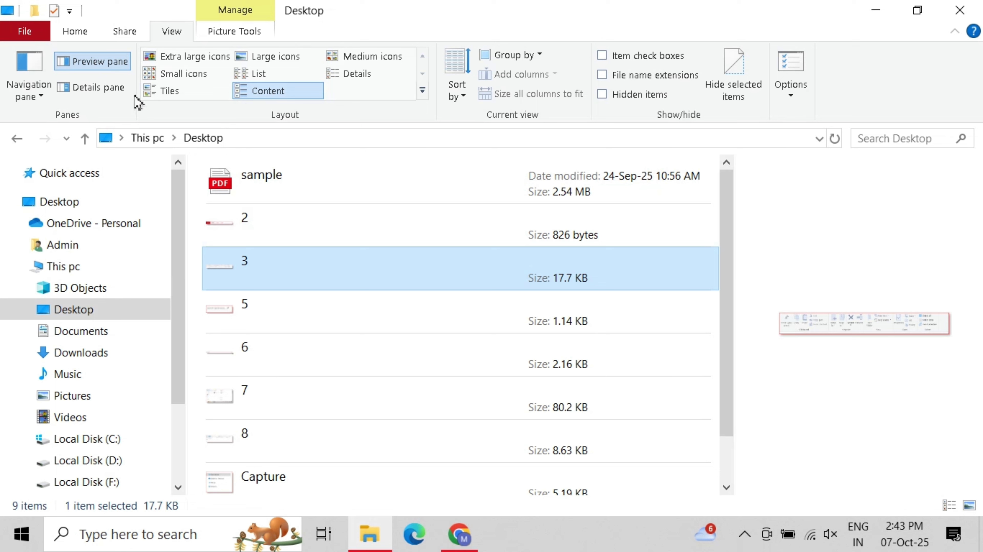
Show the details pane for the Desktop folder and sort its items by Type.
left_click(116, 89)
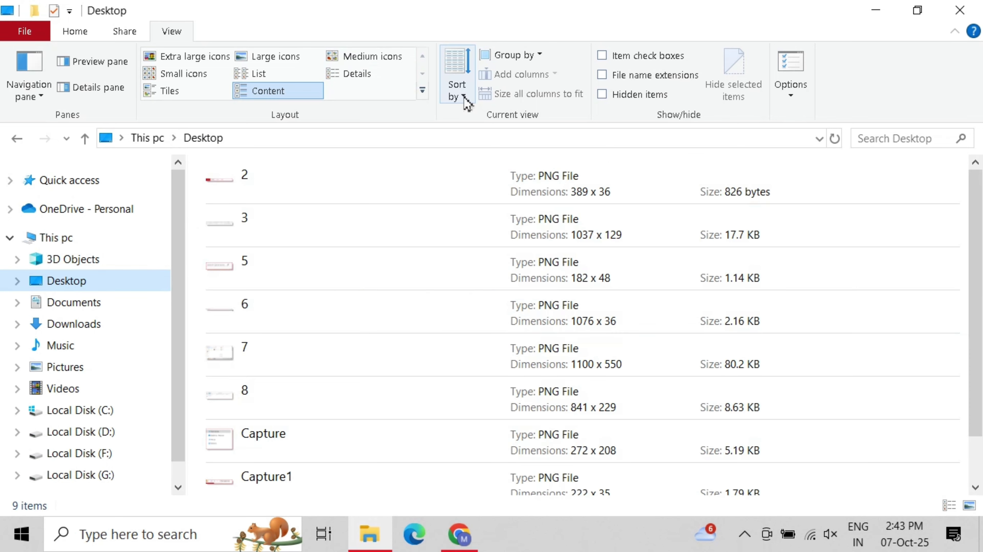
left_click(457, 79)
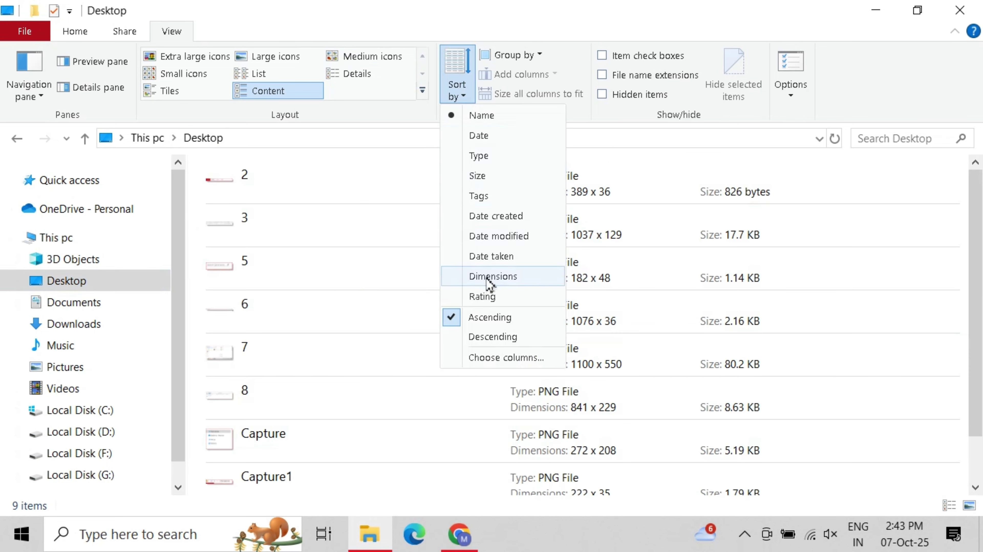
left_click(480, 156)
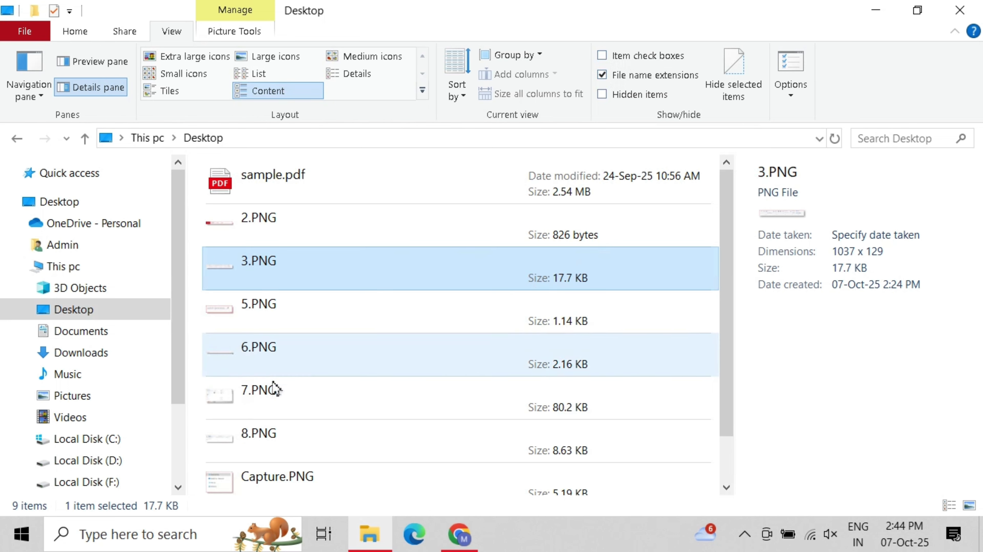
With sample.pdf selected, turn off file name extensions and toggle the display of hidden items.
left_click_drag(252, 206, 359, 447)
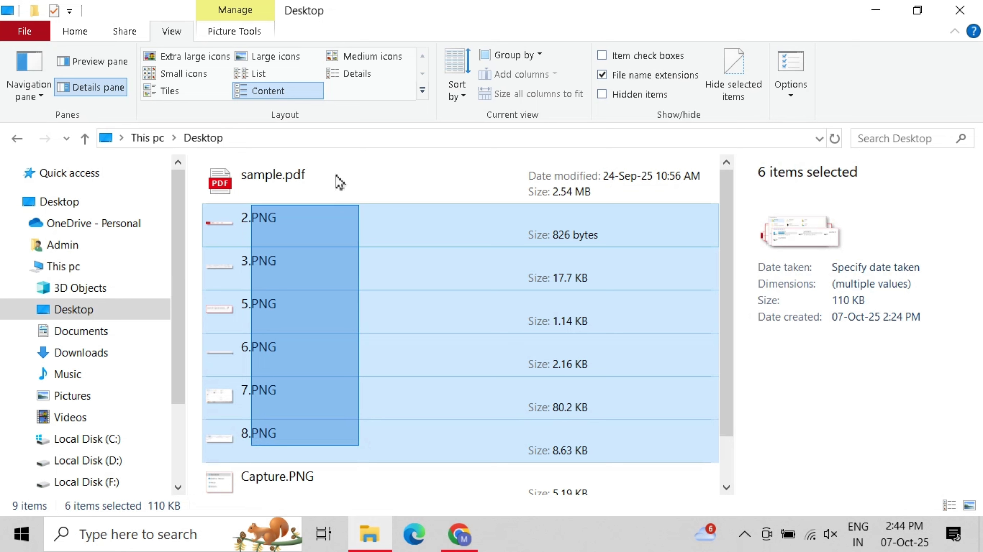
left_click(313, 169)
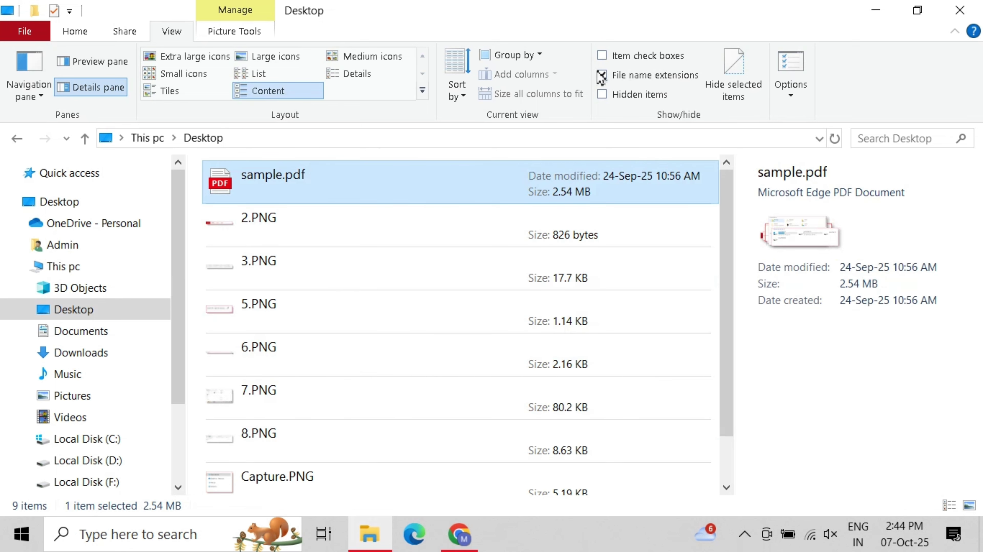
left_click(602, 75)
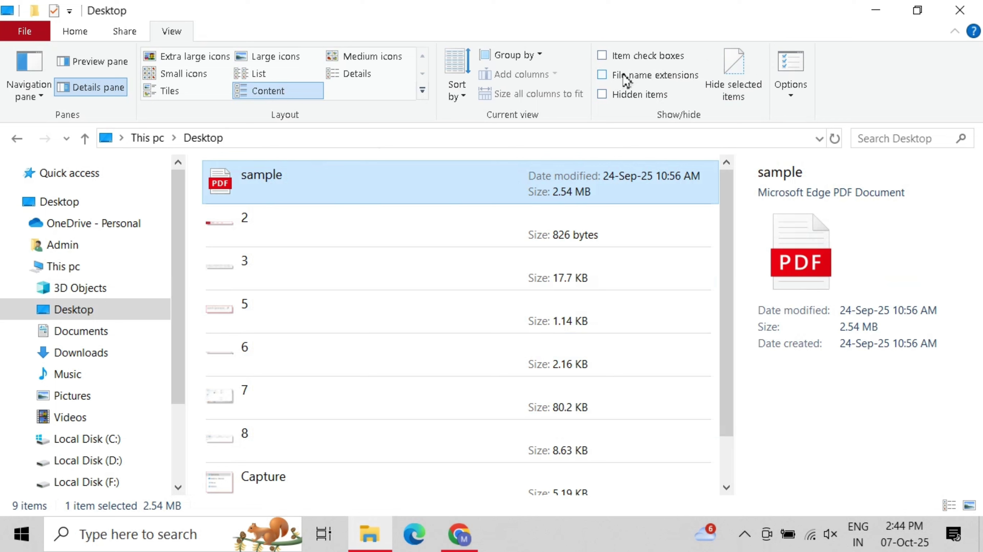
left_click(604, 96)
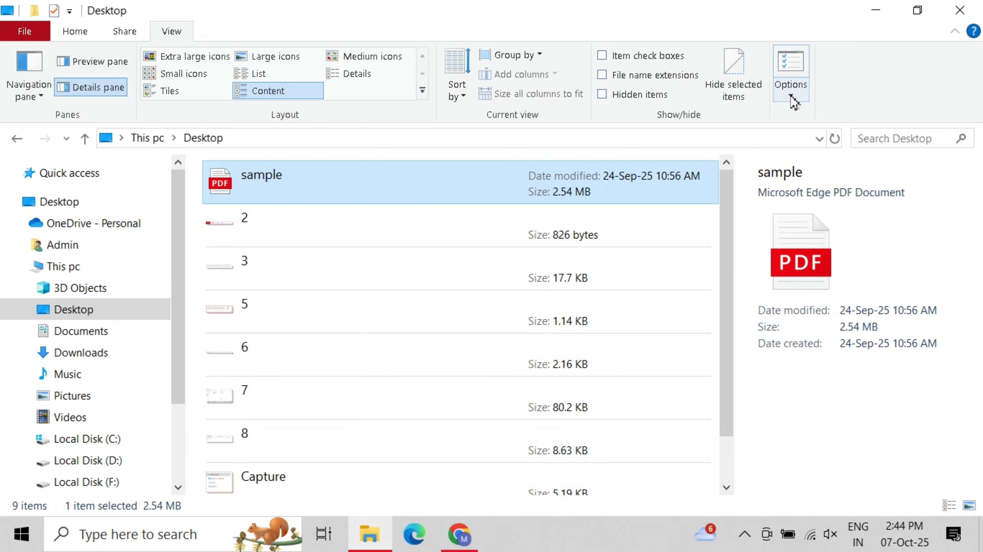
Turn on "Always show icons, never thumbnails" in the advanced view settings of Folder Options and apply it.
left_click(791, 91)
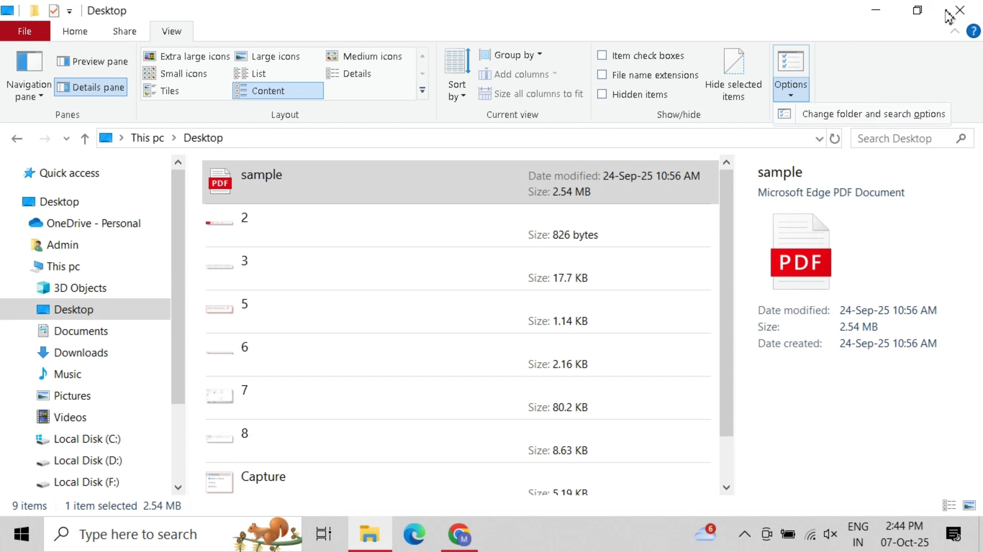
left_click(827, 114)
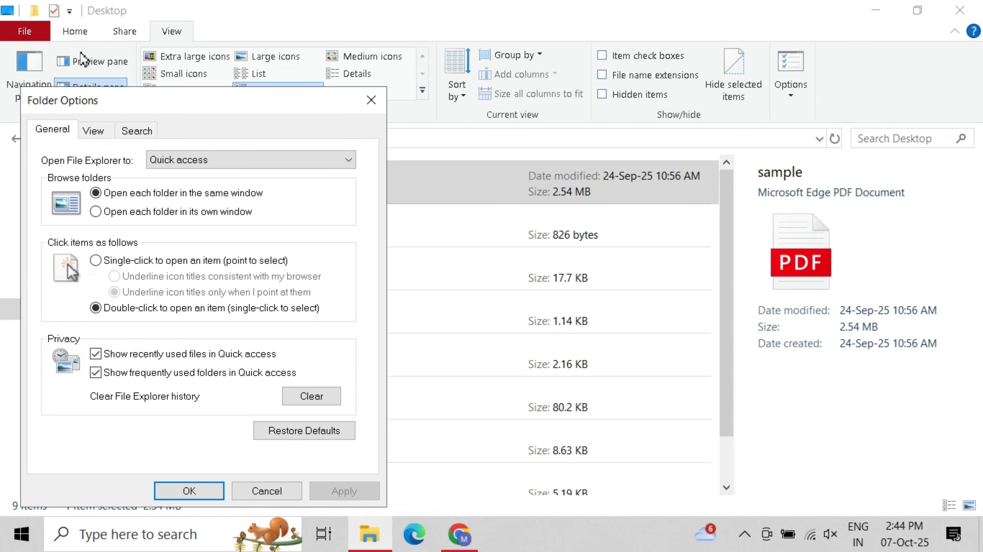
left_click(93, 133)
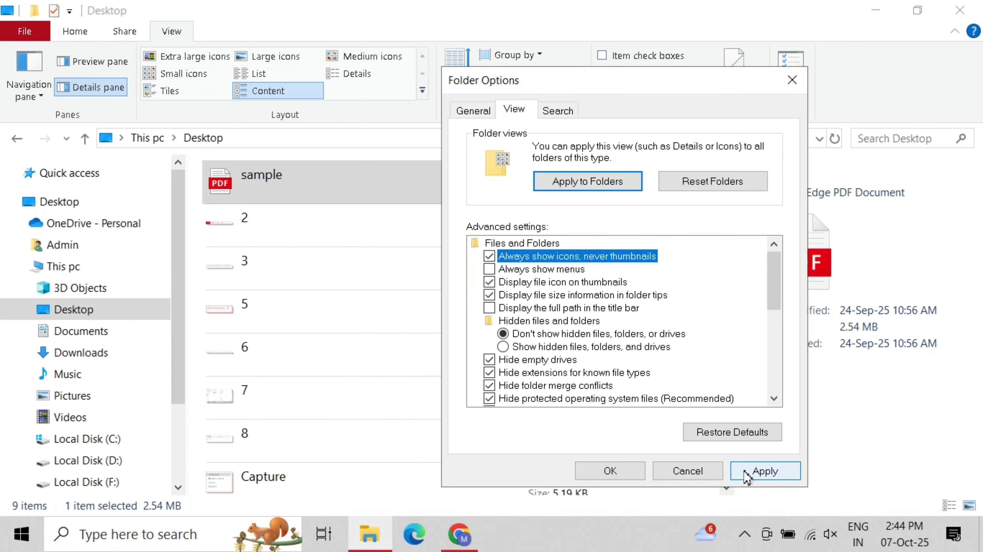
left_click(746, 474)
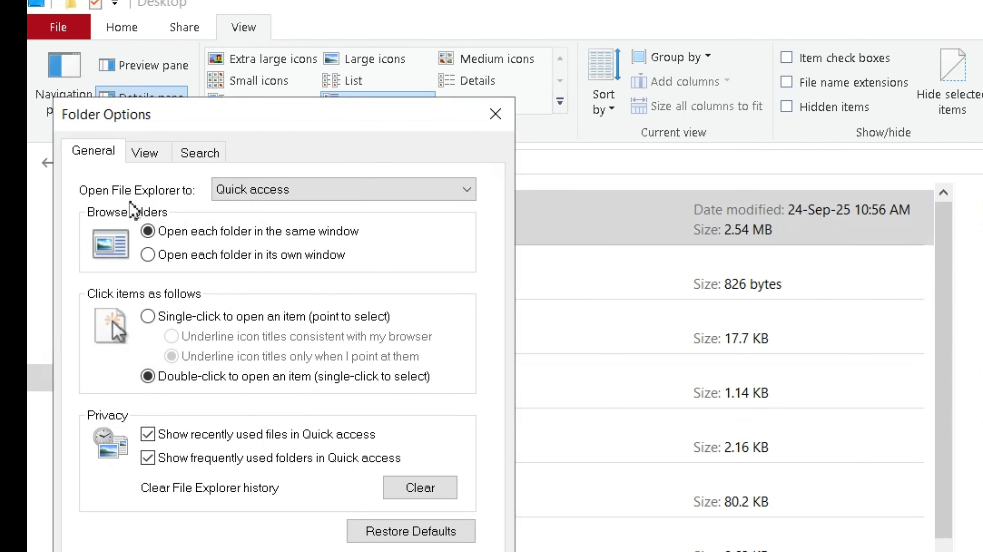
Turn off "Always show icons, never thumbnails" in the advanced view settings of Folder Options and confirm.
left_click(145, 153)
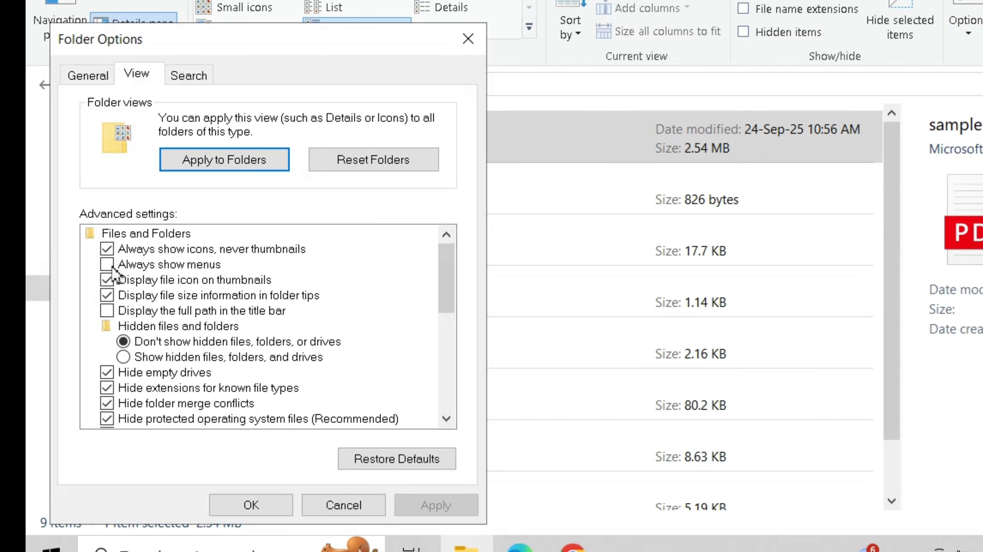
left_click(105, 249)
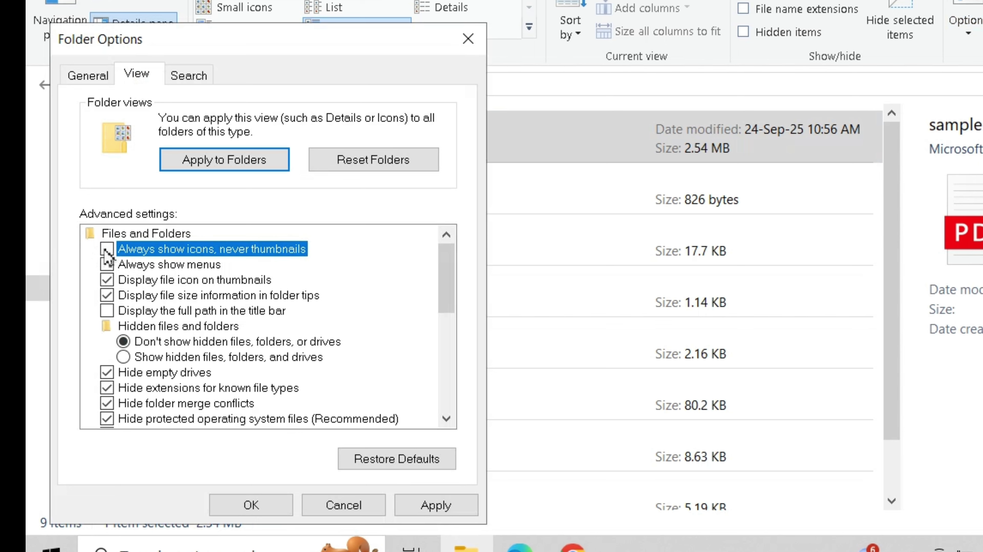
left_click(257, 499)
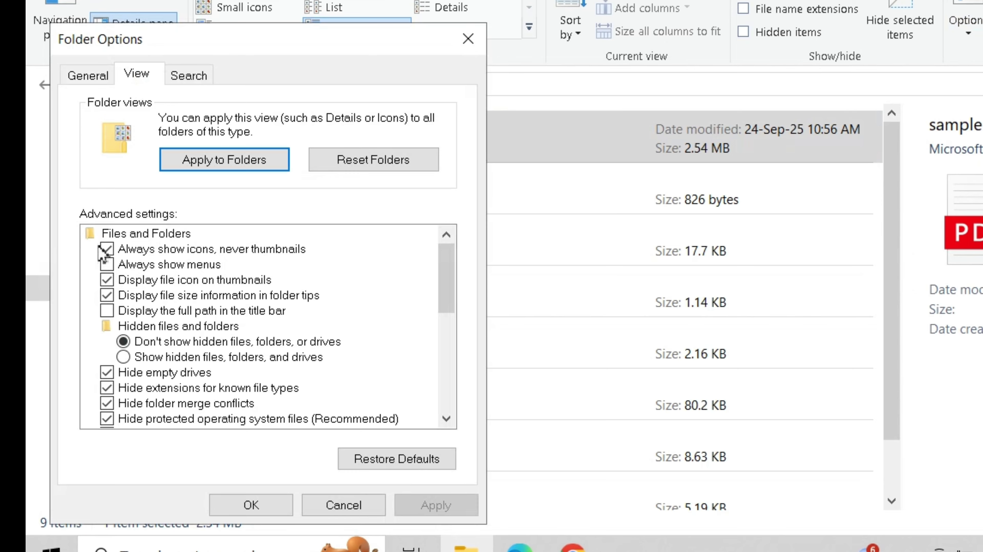
left_click(106, 249)
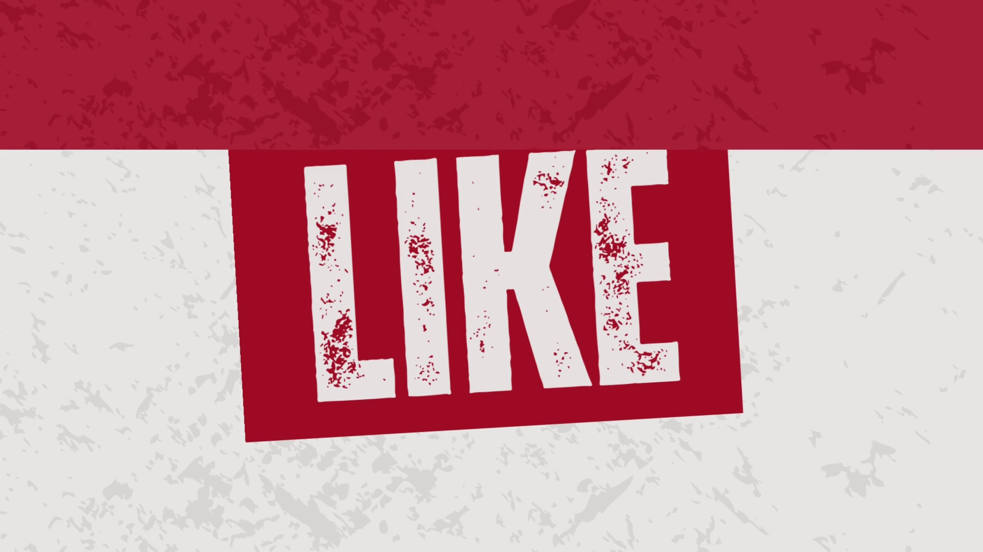